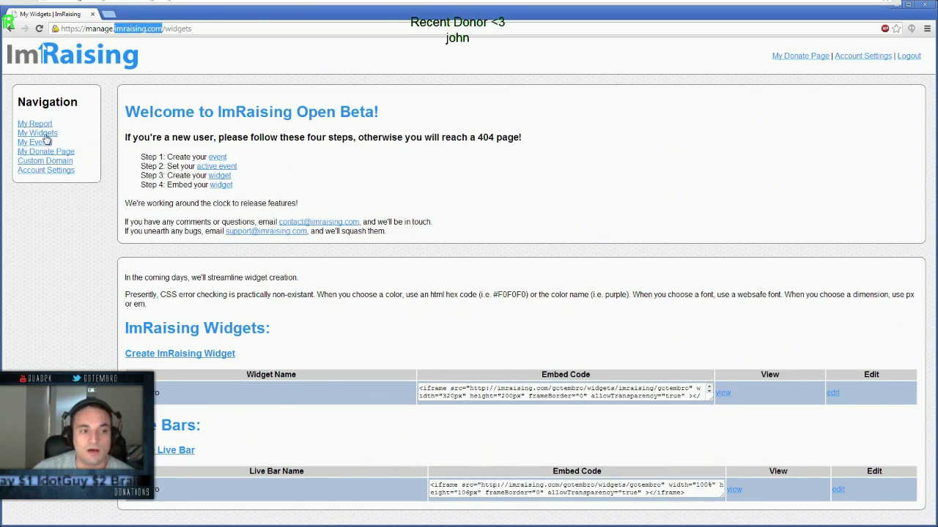
# Open the Create Event form and step through the Name, Description and Email fields
pyautogui.click(219, 160)
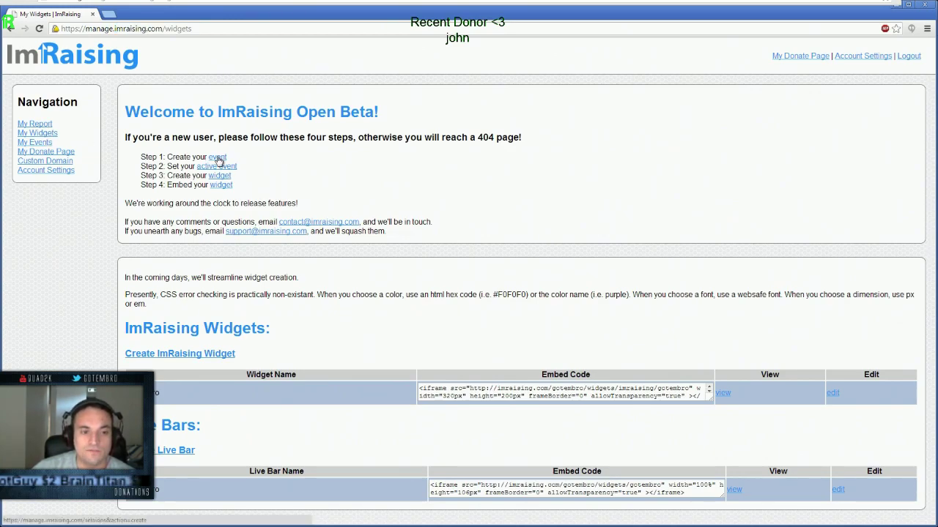
pyautogui.scroll(-1, 511, 245)
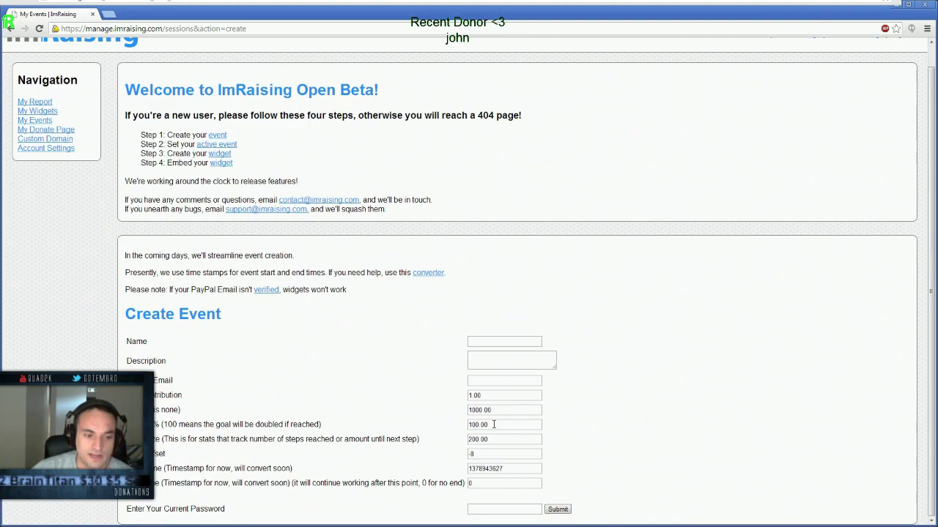
pyautogui.click(476, 340)
pyautogui.click(533, 358)
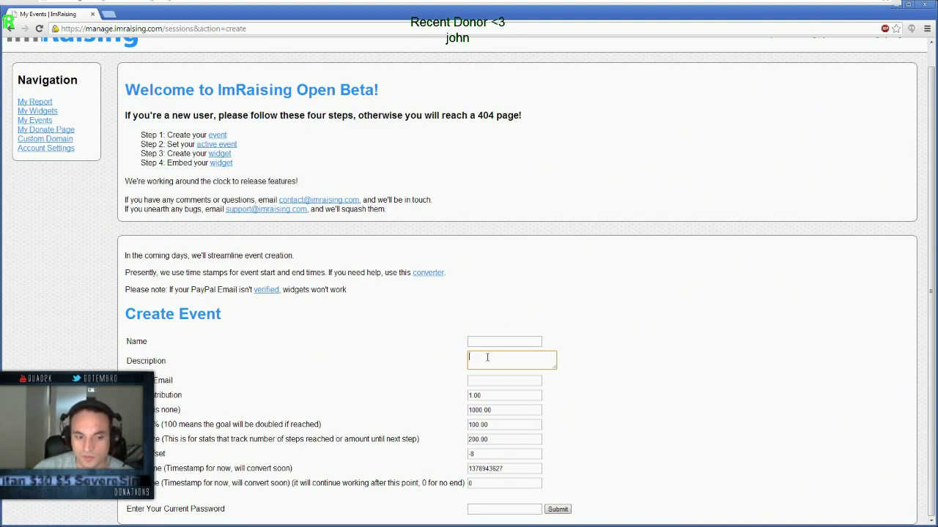
pyautogui.click(504, 380)
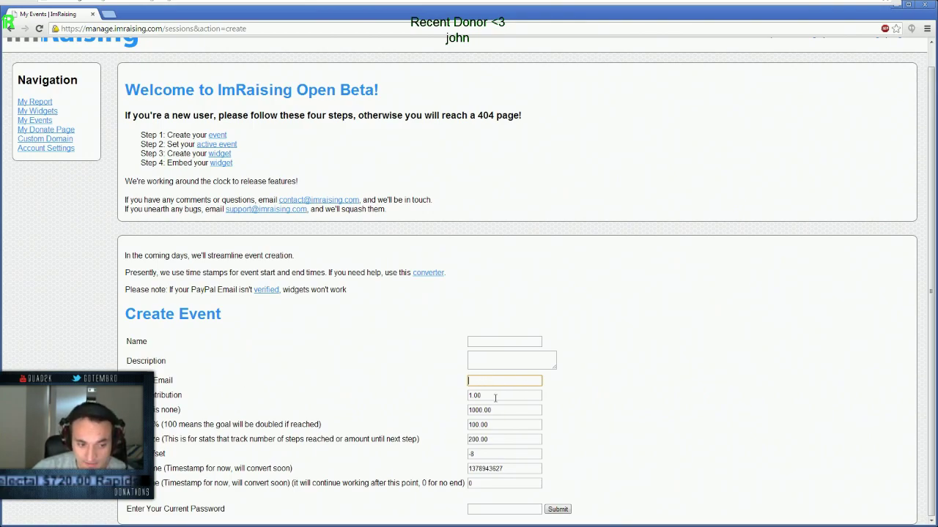
# Replace the 1000.00 amount under Contribution with 0, then check the active event in Account Settings
pyautogui.doubleClick(495, 395)
pyautogui.click(491, 396)
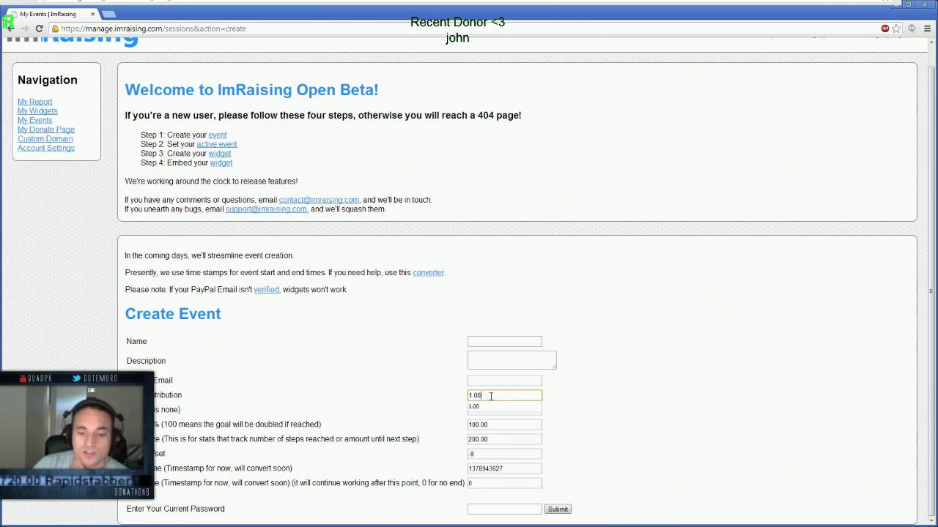
pyautogui.click(432, 392)
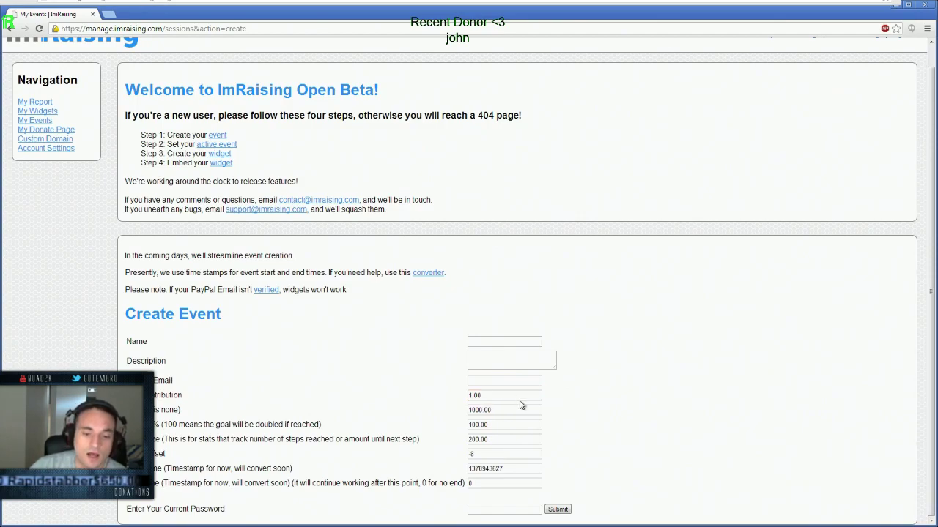
pyautogui.doubleClick(481, 410)
pyautogui.write('0')
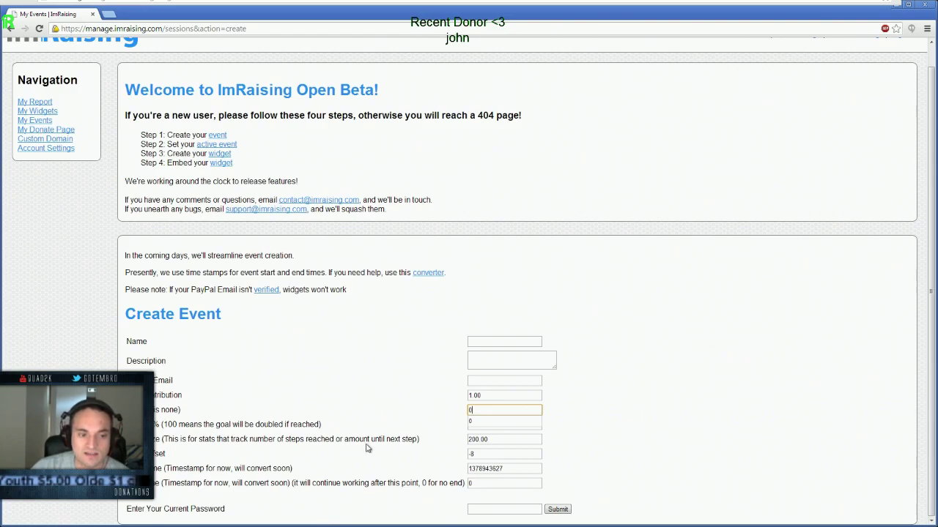
pyautogui.click(216, 144)
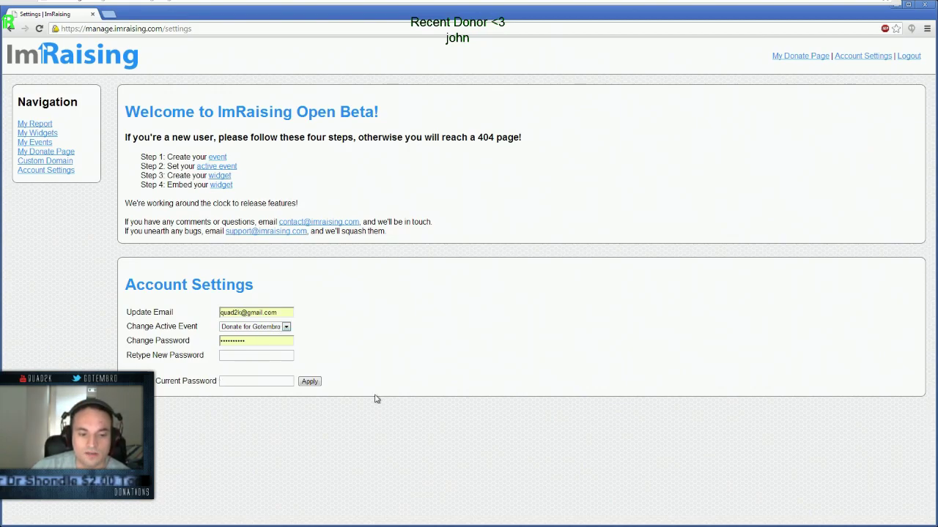
# Return to My Widgets and preview the Gotembro donation widget in a new tab
pyautogui.click(221, 177)
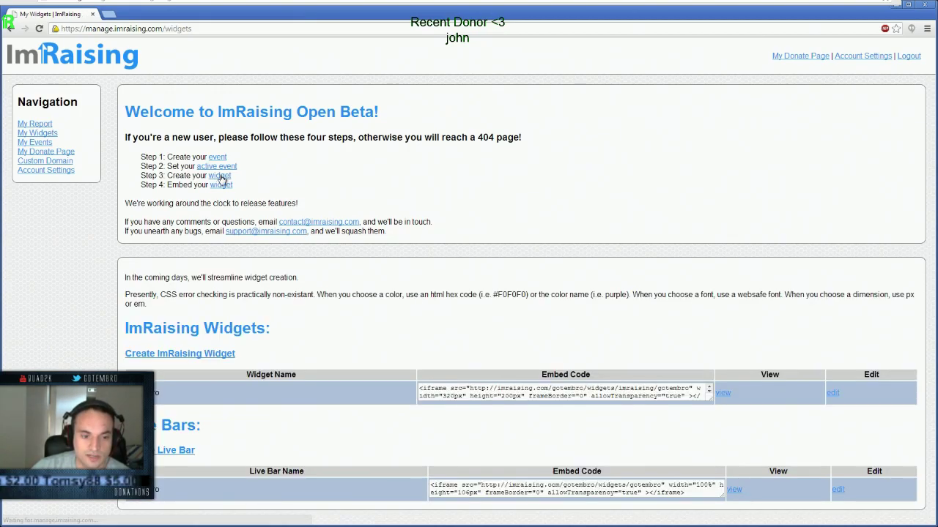
pyautogui.click(725, 397)
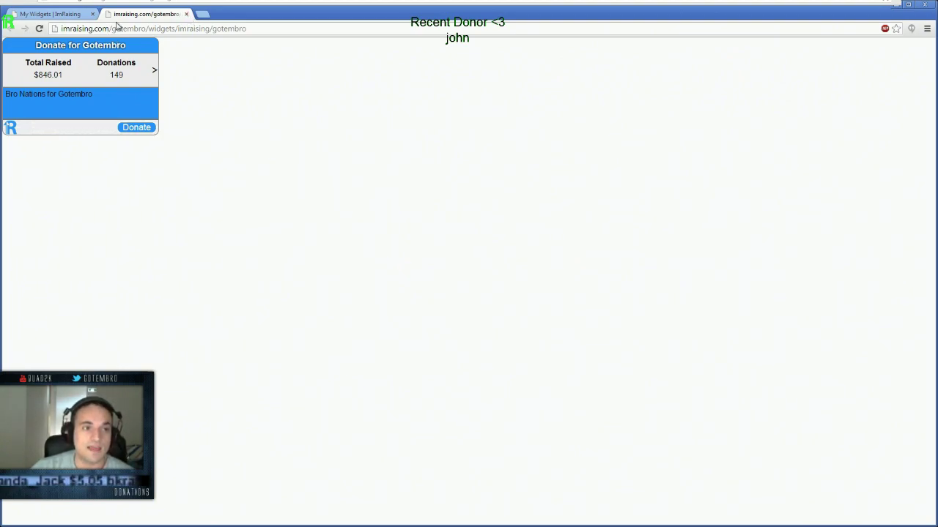
pyautogui.click(186, 14)
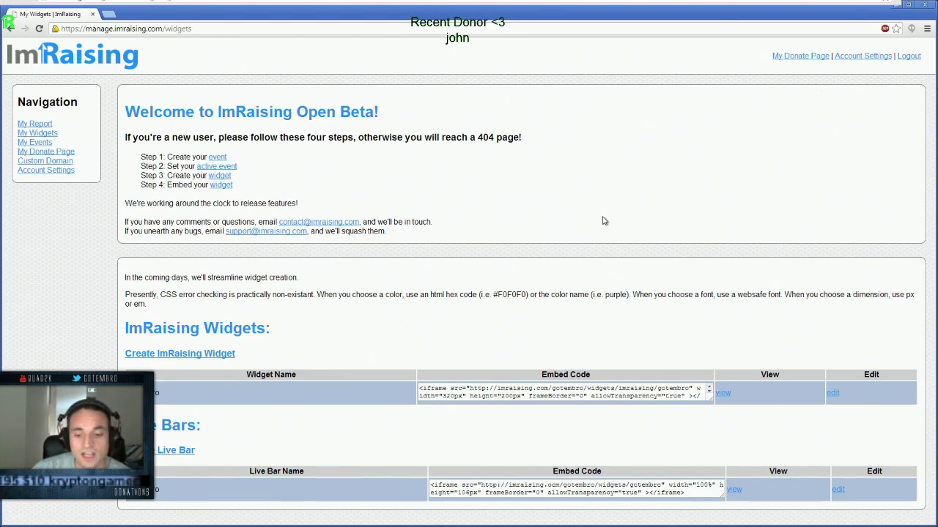
# Edit the gotembro live bar, keeping its content background colour at #00ff00
pyautogui.click(837, 496)
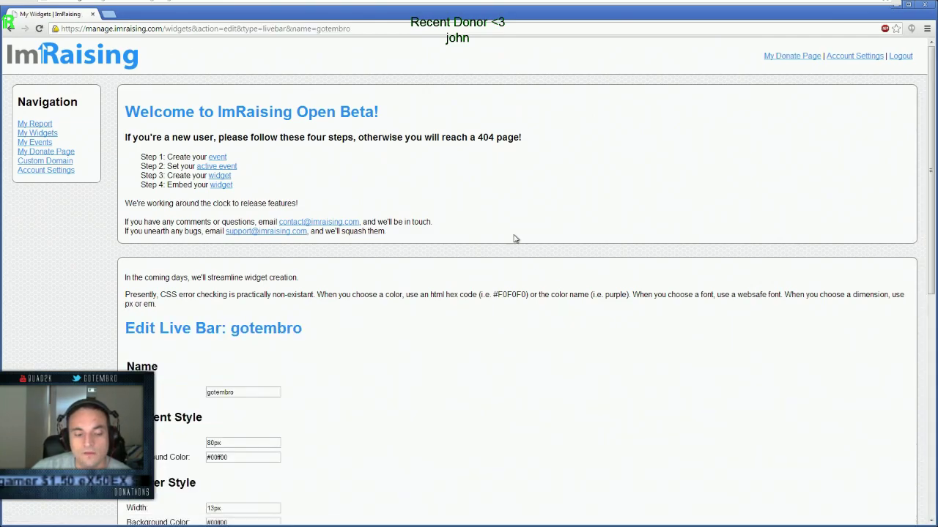
pyautogui.scroll(-2, 513, 234)
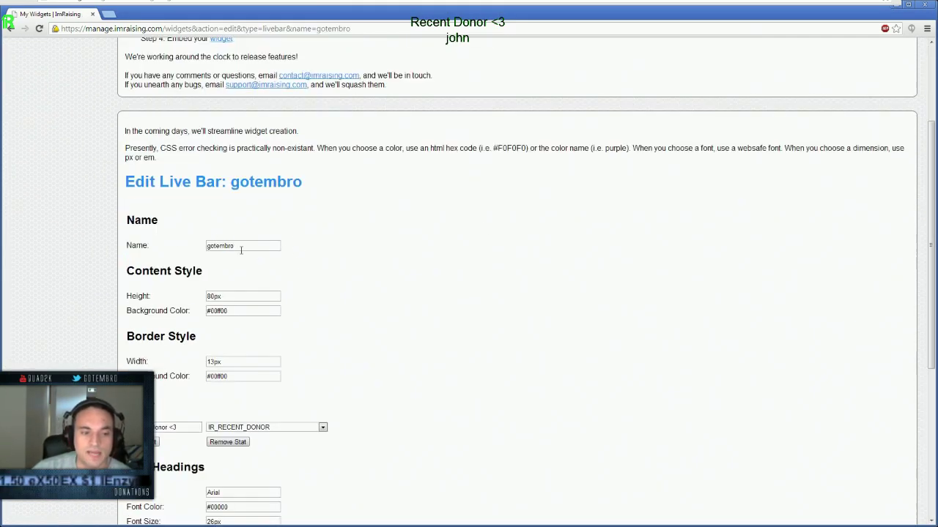
pyautogui.scroll(-1, 303, 230)
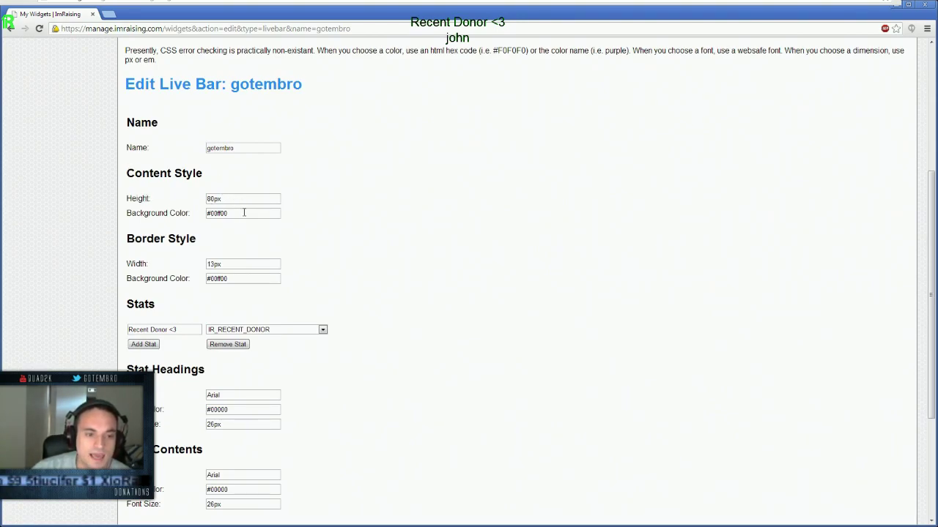
pyautogui.doubleClick(242, 213)
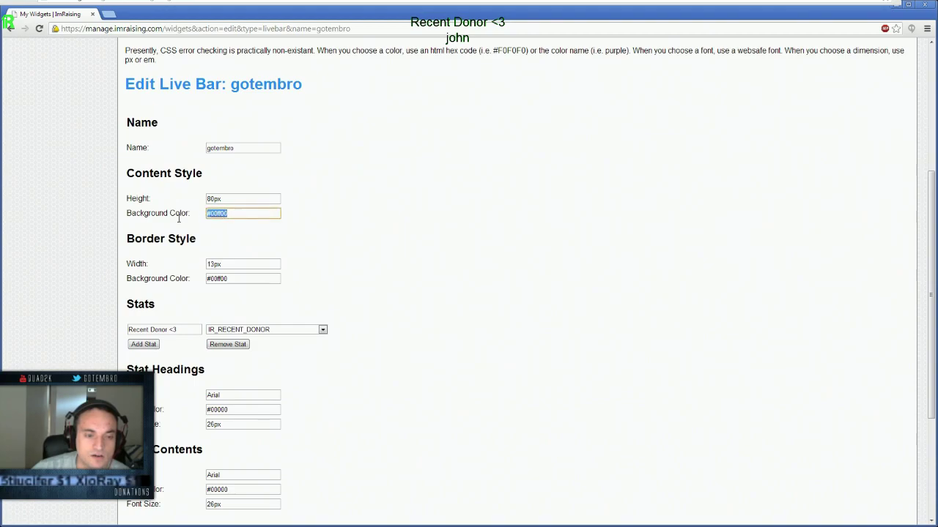
pyautogui.click(237, 213)
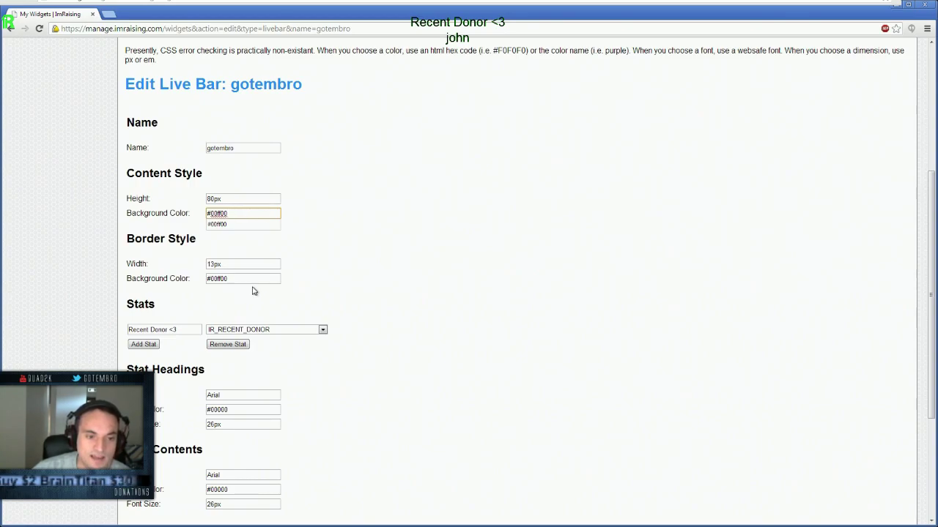
pyautogui.click(381, 282)
pyautogui.scroll(-3, 354, 242)
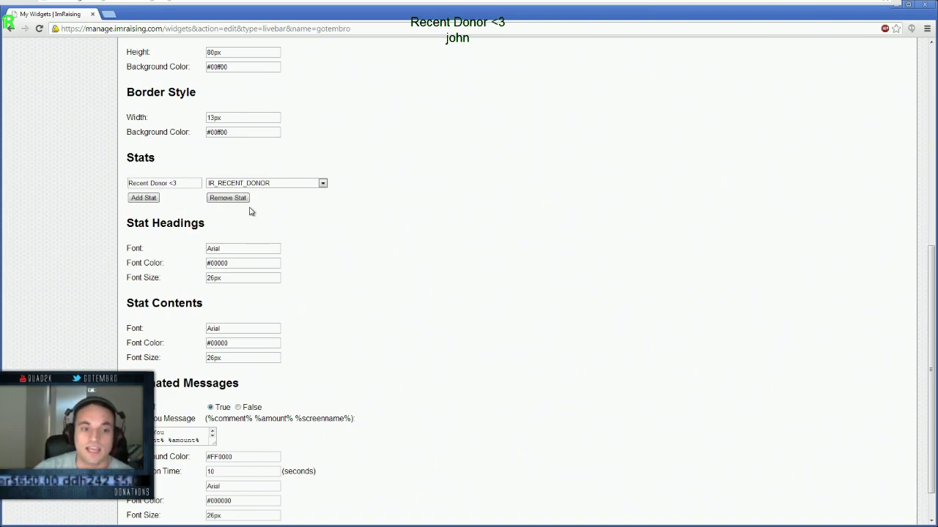
pyautogui.click(145, 198)
pyautogui.scroll(-5, 347, 197)
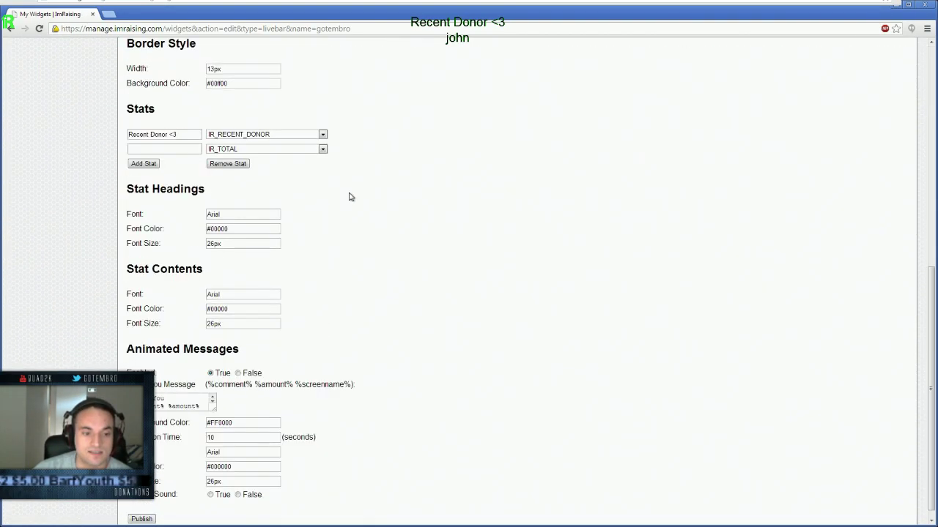
pyautogui.click(269, 149)
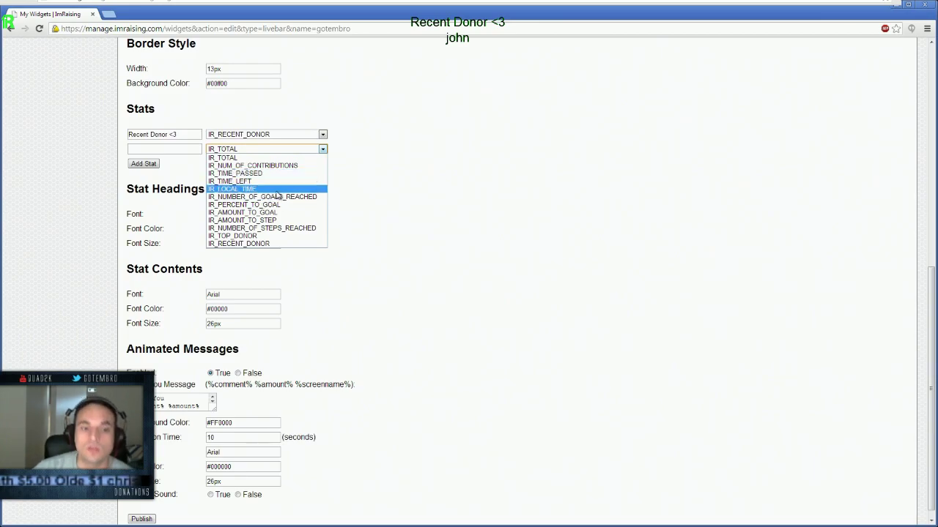
pyautogui.press('Up')
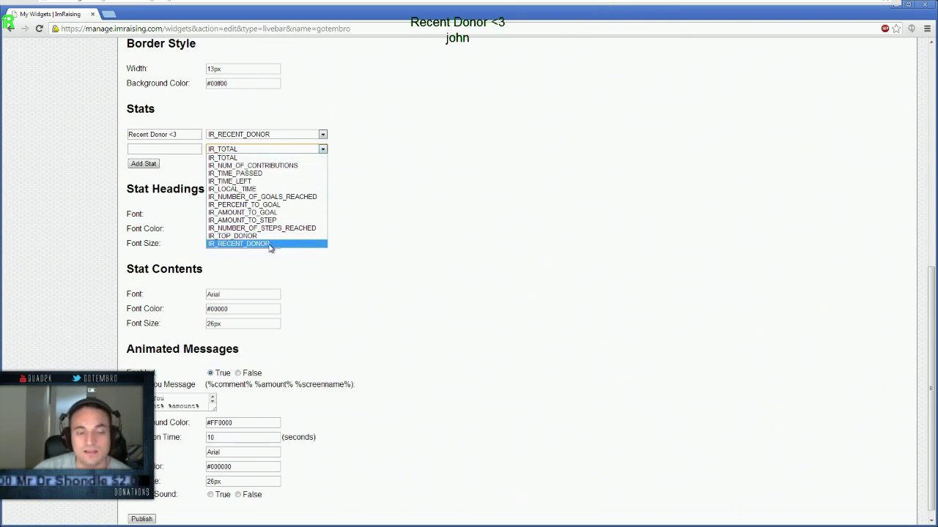
pyautogui.click(473, 116)
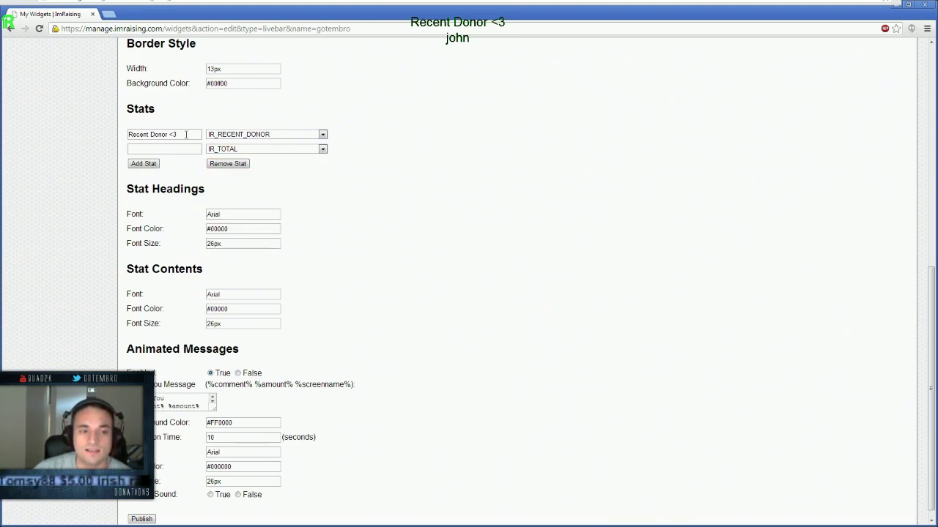
pyautogui.moveTo(182, 134); pyautogui.dragTo(129, 135)
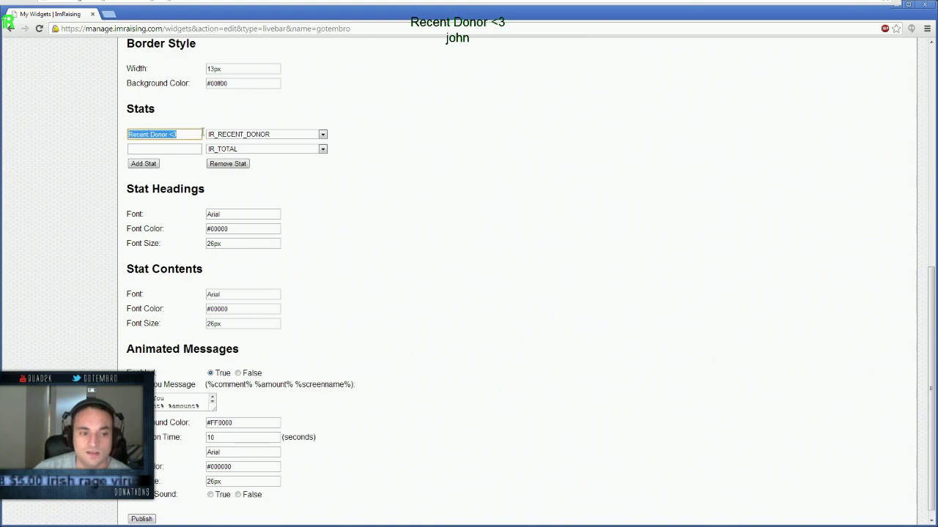
pyautogui.click(466, 259)
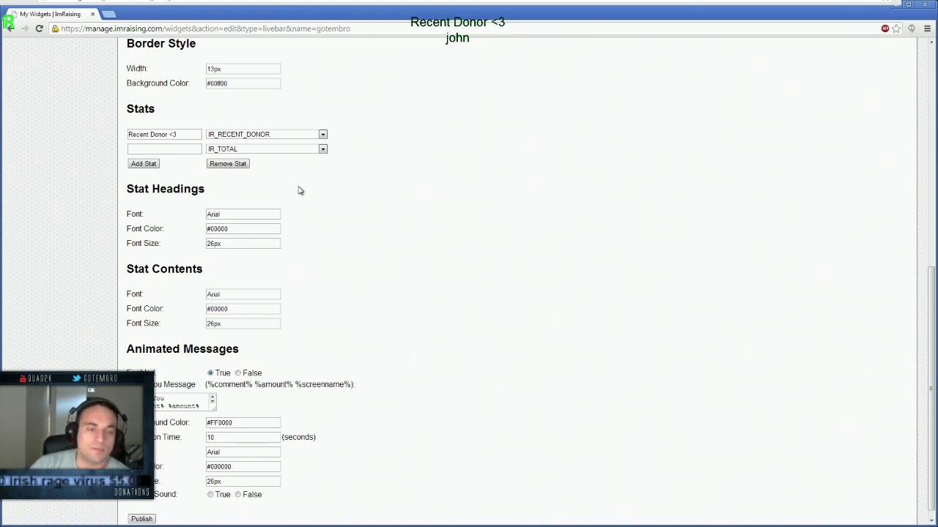
pyautogui.click(228, 163)
pyautogui.scroll(-6, 379, 241)
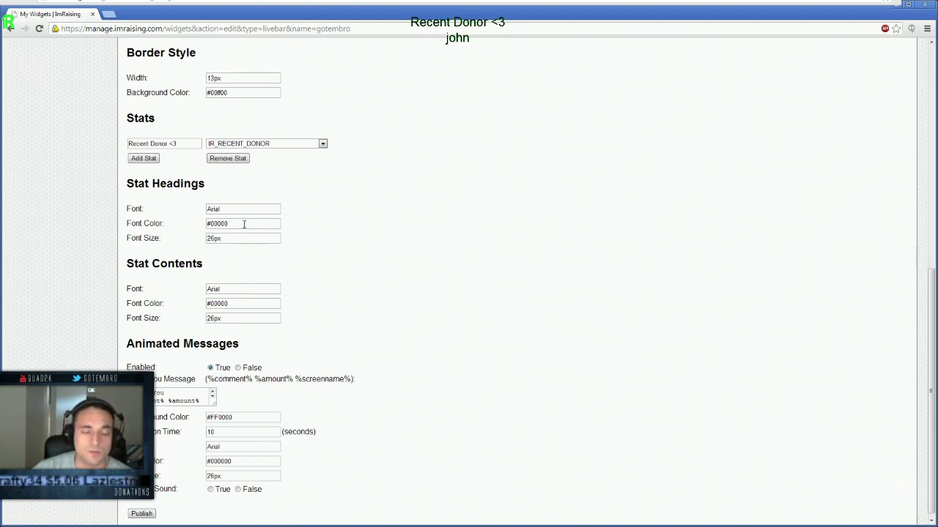
# Set the Animated Messages background colour to #FF0000 and review the Thank You Message template
pyautogui.scroll(3, 231, 155)
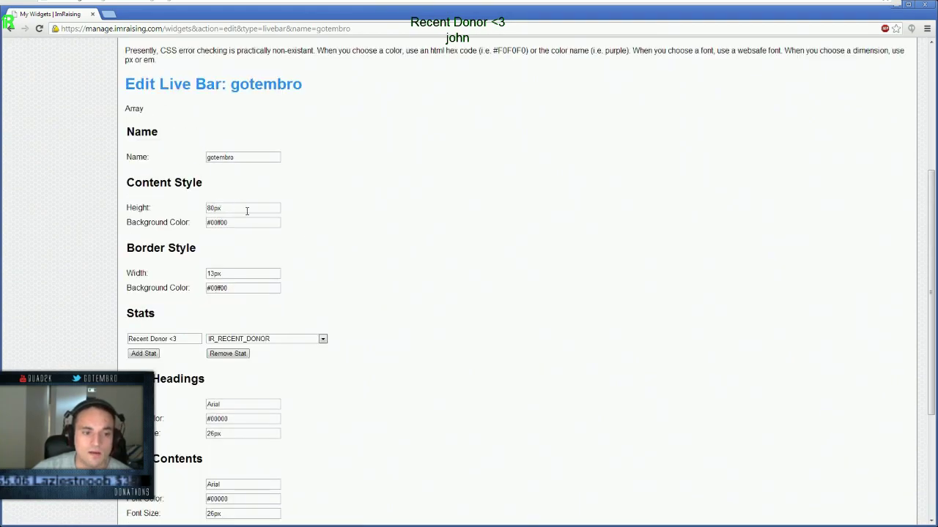
pyautogui.scroll(-3, 258, 198)
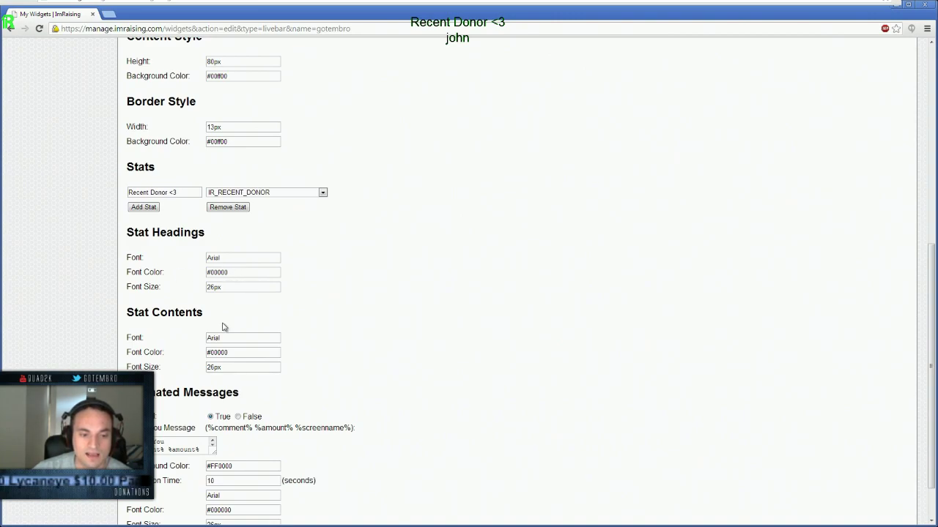
pyautogui.scroll(-1, 329, 271)
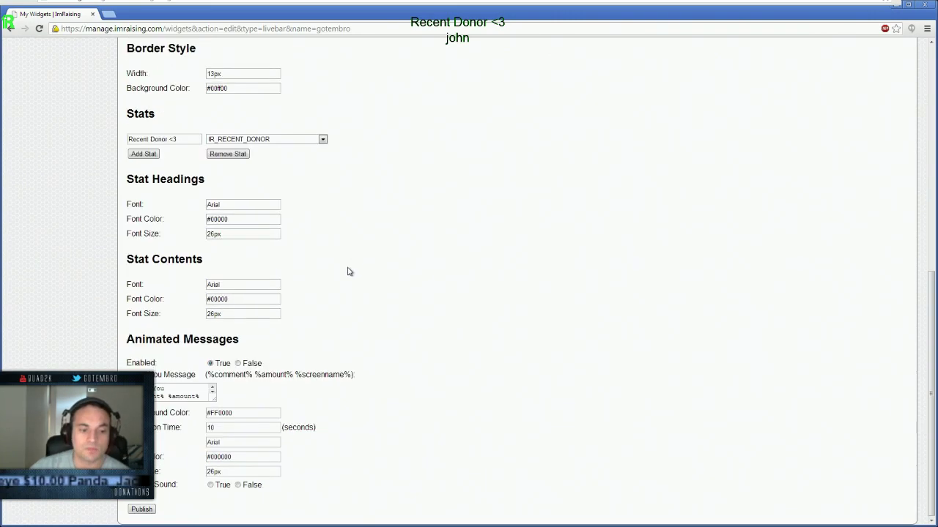
pyautogui.click(213, 395)
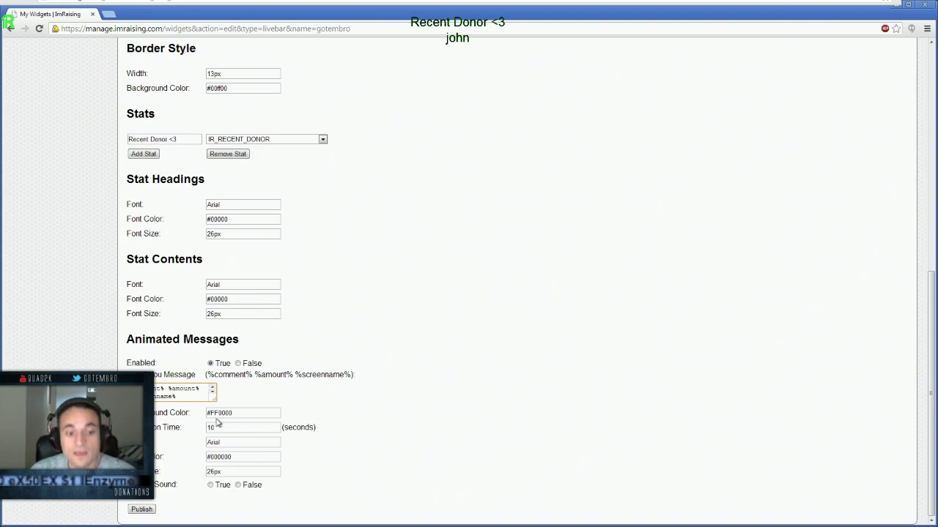
pyautogui.click(253, 415)
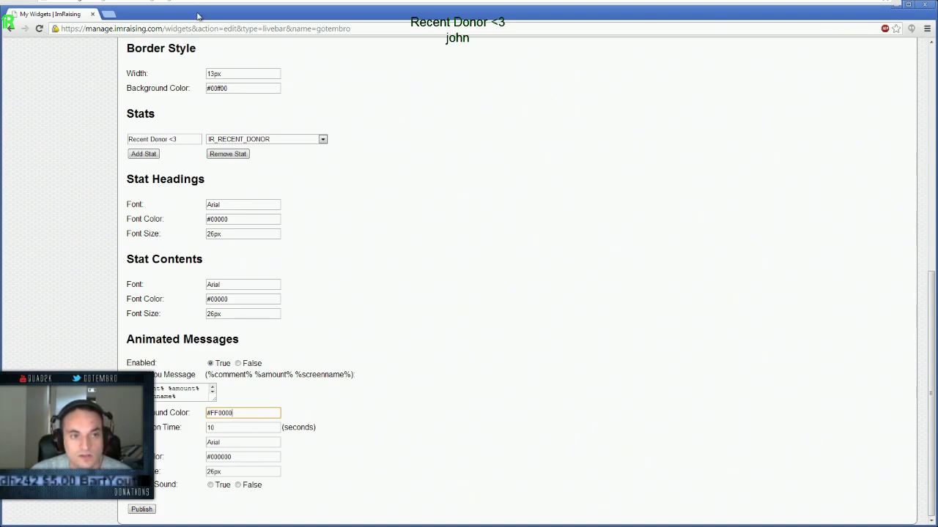
pyautogui.scroll(5, 367, 266)
pyautogui.scroll(-3, 364, 264)
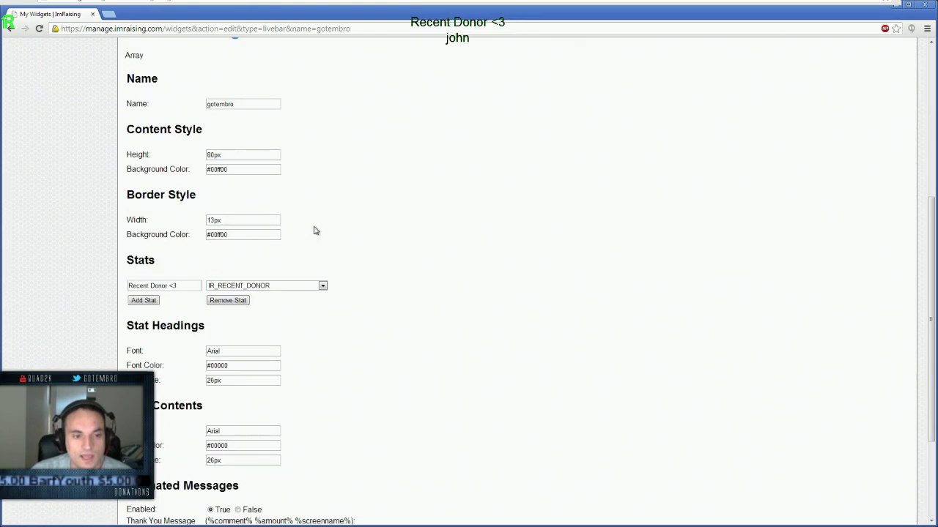
pyautogui.scroll(-1, 256, 157)
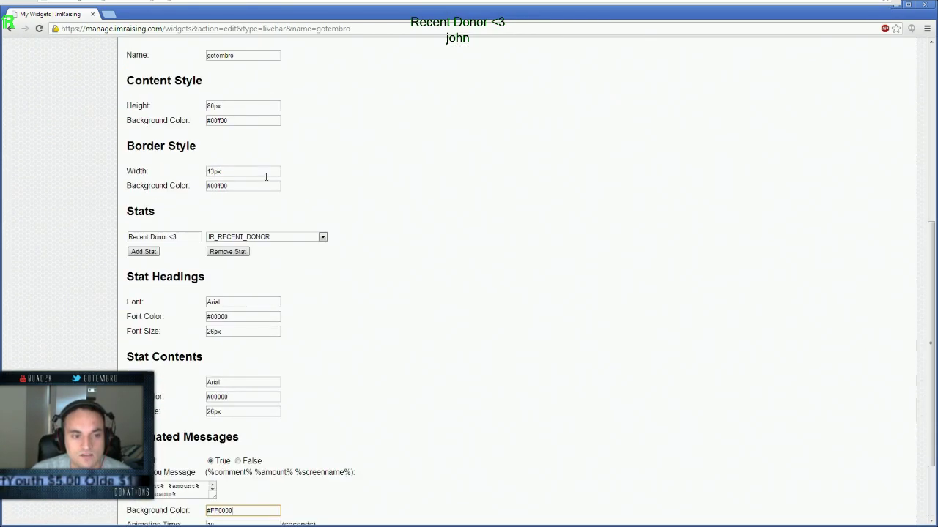
pyautogui.scroll(-2, 214, 217)
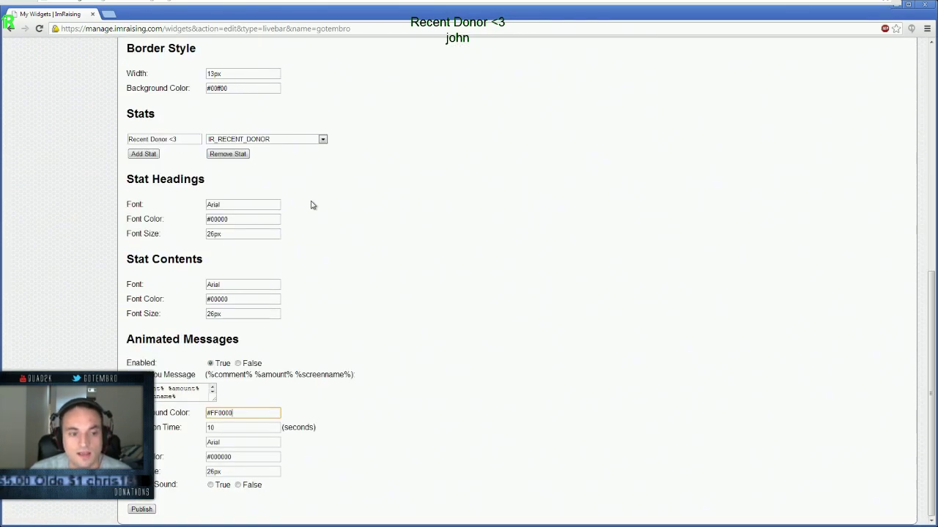
# Publish the live bar settings and open the livebar widget page from the confirmation banner
pyautogui.click(142, 509)
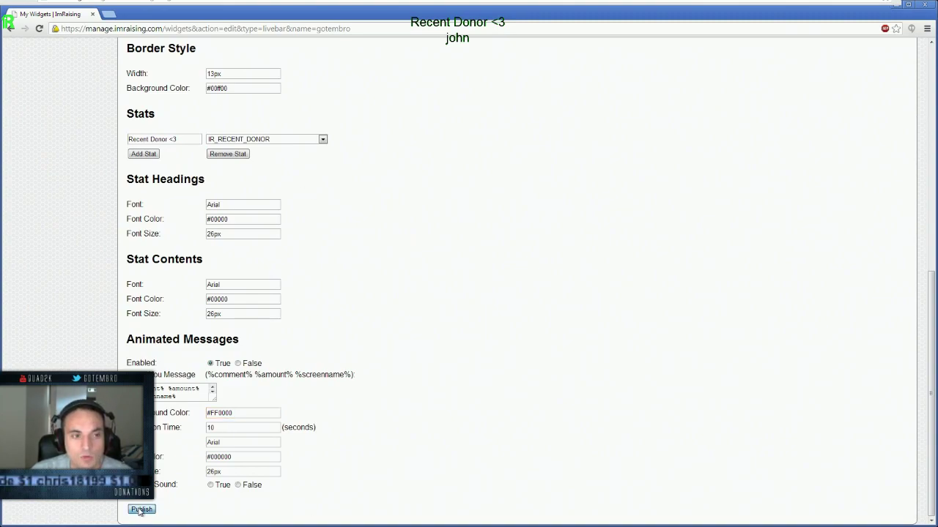
pyautogui.scroll(-3, 370, 233)
pyautogui.scroll(3, 367, 245)
pyautogui.click(156, 358)
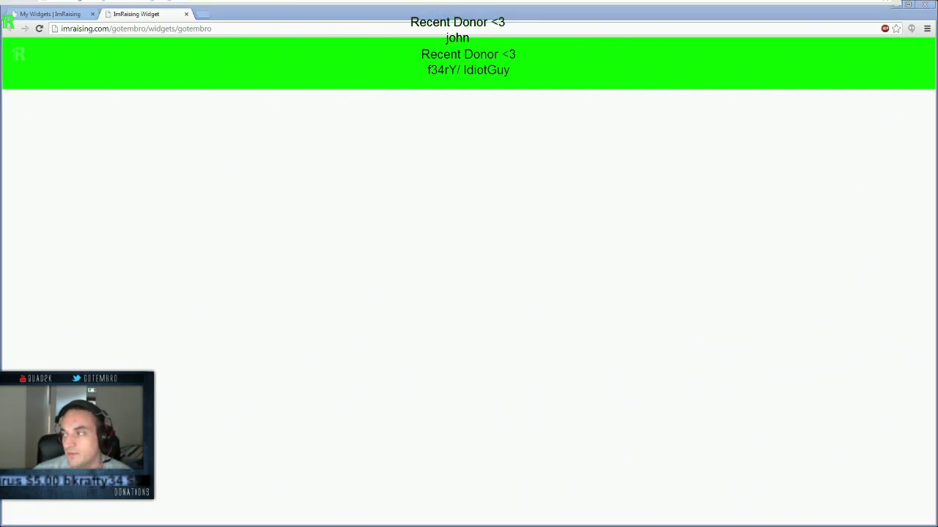
# Move the browser window mostly off screen and bring OBS to the front
pyautogui.moveTo(937, 110); pyautogui.dragTo(398, 110)
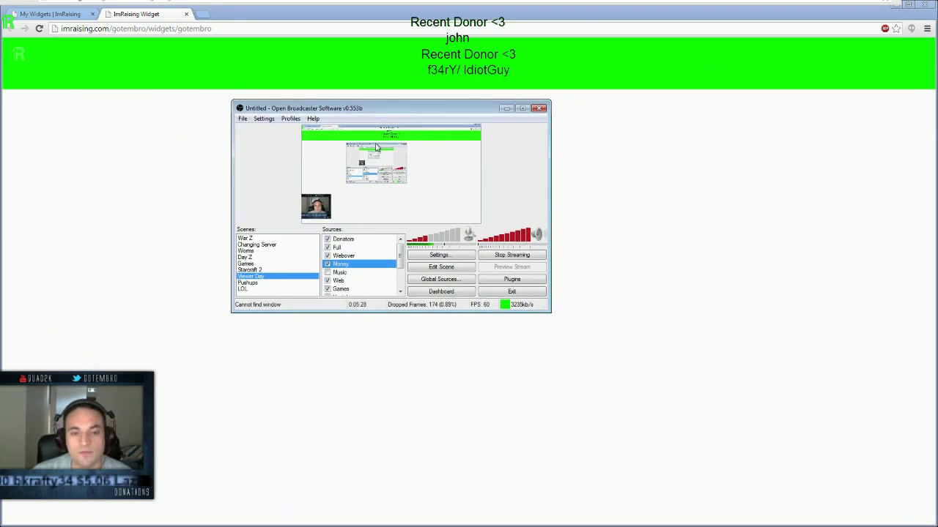
pyautogui.moveTo(469, 3)
pyautogui.mouseDown()
pyautogui.moveTo(468, 223)
pyautogui.moveTo(472, 1)
pyautogui.moveTo(473, 19)
pyautogui.mouseUp()
pyautogui.moveTo(473, 58); pyautogui.dragTo(432, 0)
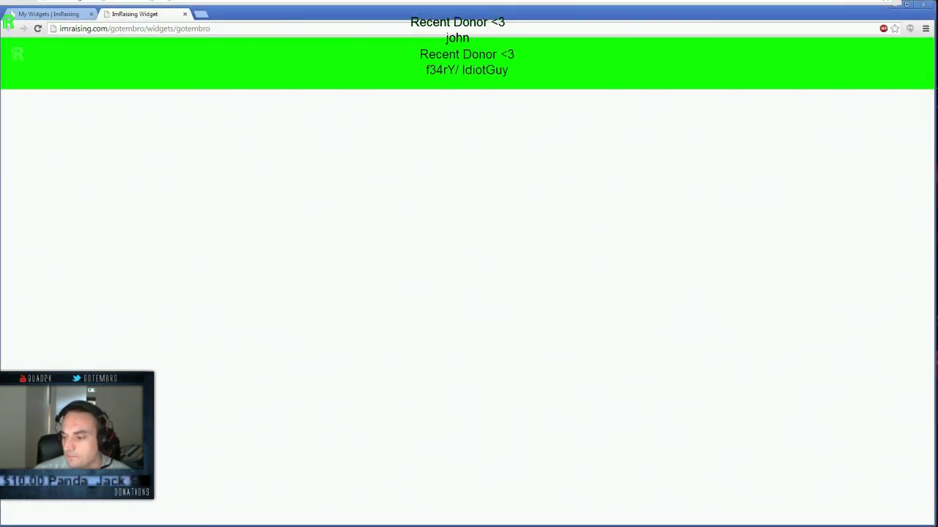
pyautogui.hotkey('alt', 'Tab')
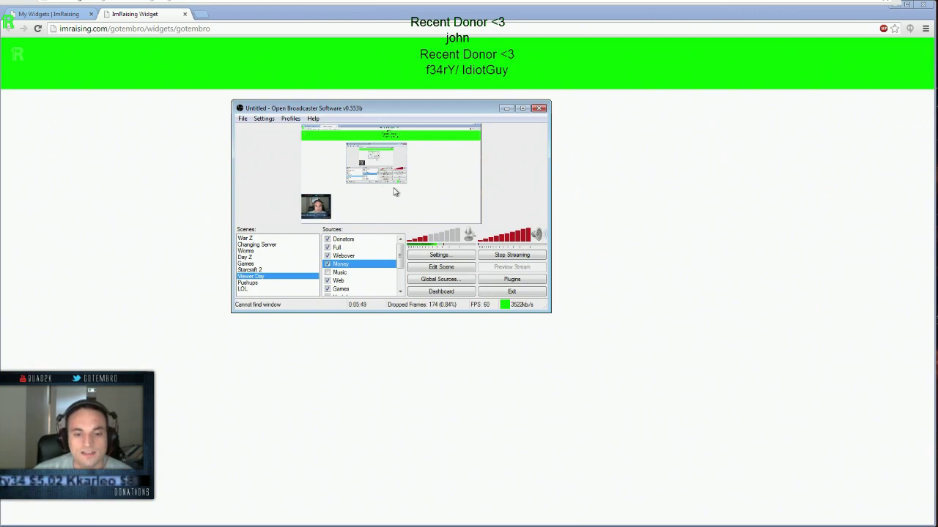
# Add a Monitor Capture source named 'Money', getting past the name-already-exists error
pyautogui.scroll(-2, 403, 260)
pyautogui.rightClick(370, 291)
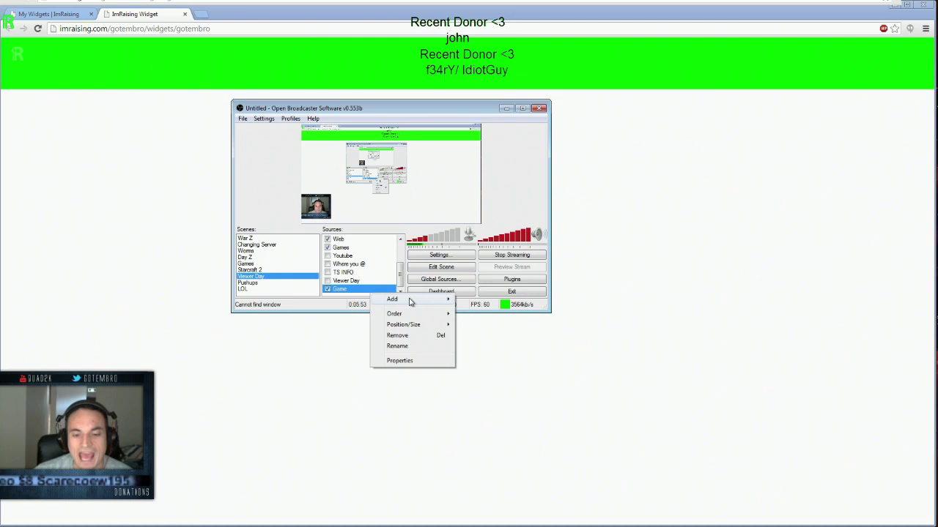
pyautogui.moveTo(396, 299)
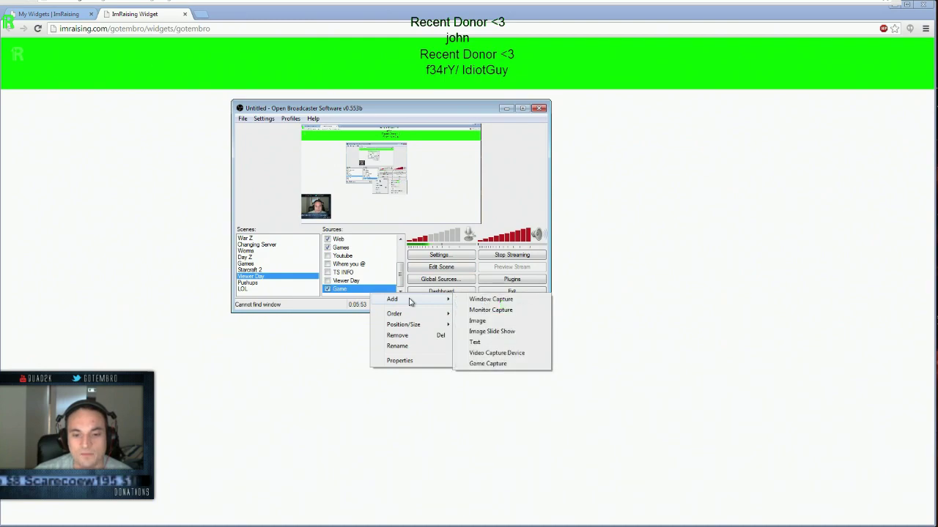
pyautogui.click(490, 310)
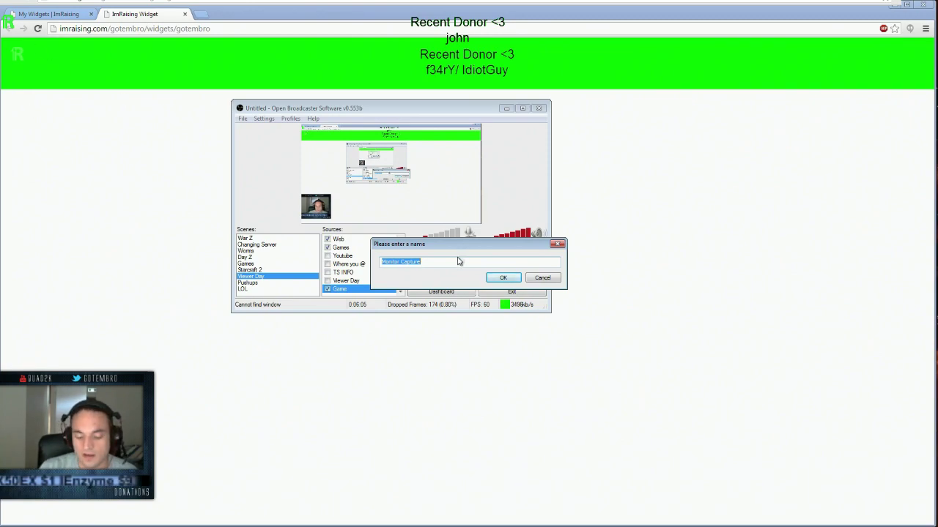
pyautogui.write('M')
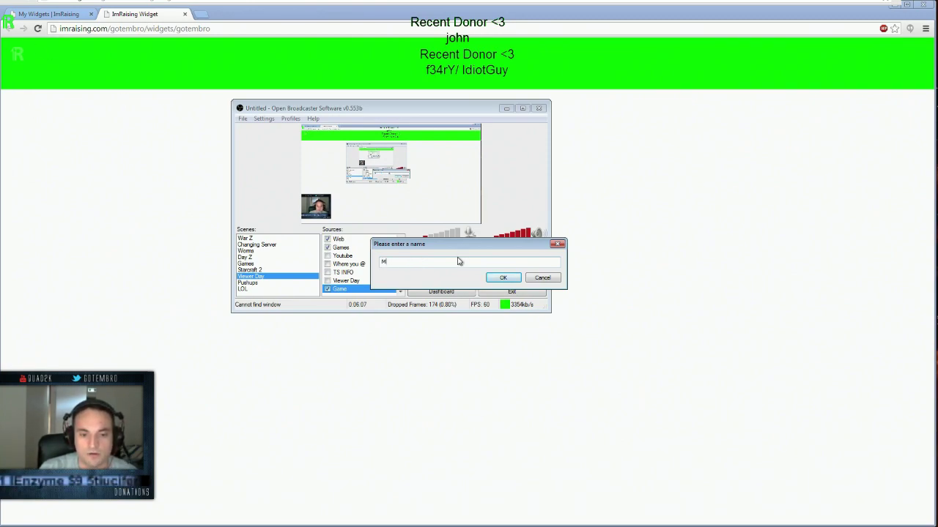
pyautogui.write('Ons')
pyautogui.press('BackSpace')
pyautogui.write('Money')
pyautogui.press('Return')
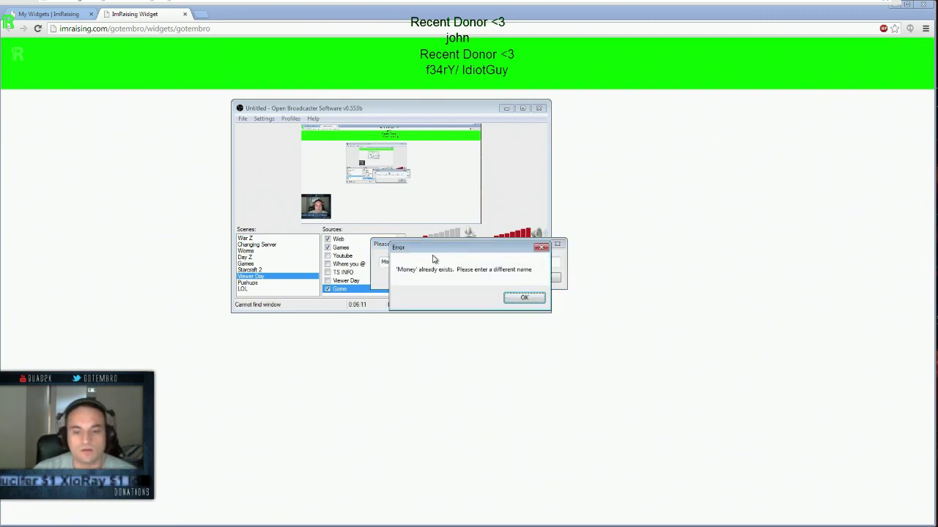
pyautogui.click(500, 297)
pyautogui.click(517, 279)
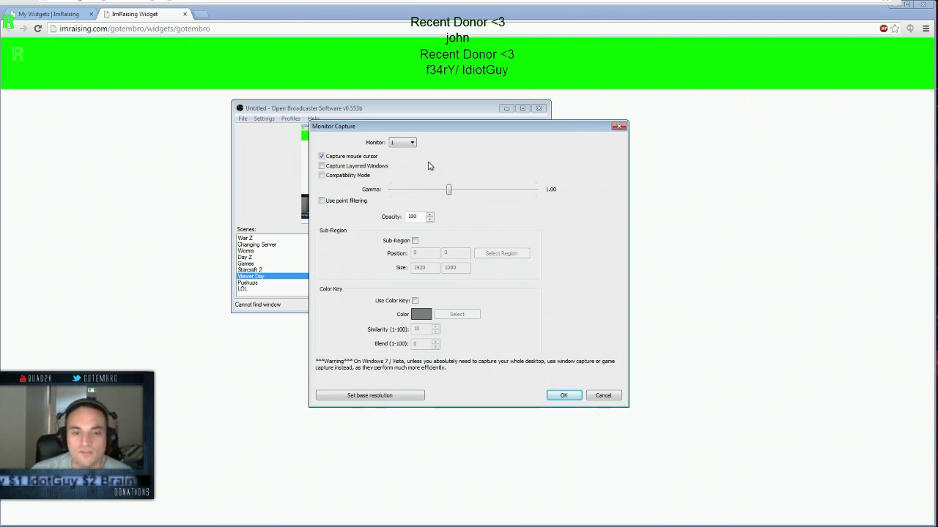
# Capture monitor 1 with a Sub-Region framing the green bar at 0, 76, size 1824×109
pyautogui.click(402, 144)
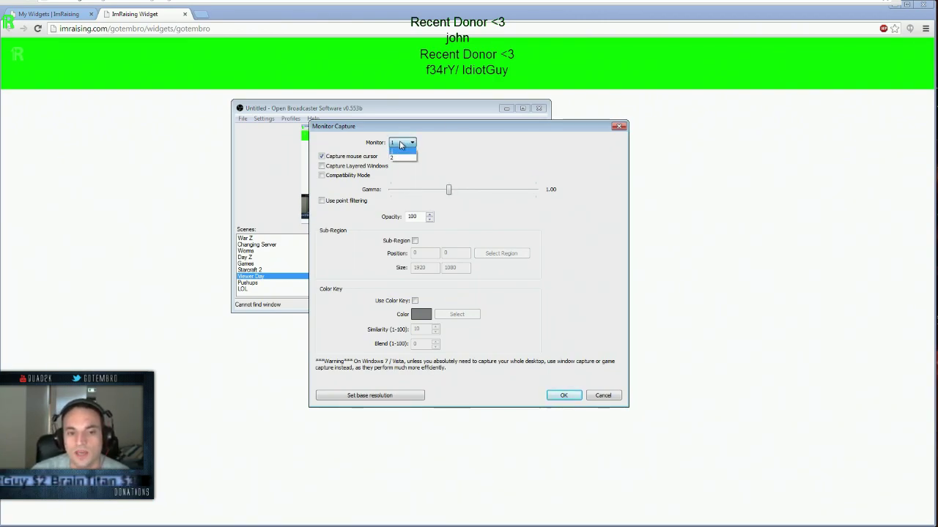
pyautogui.click(399, 152)
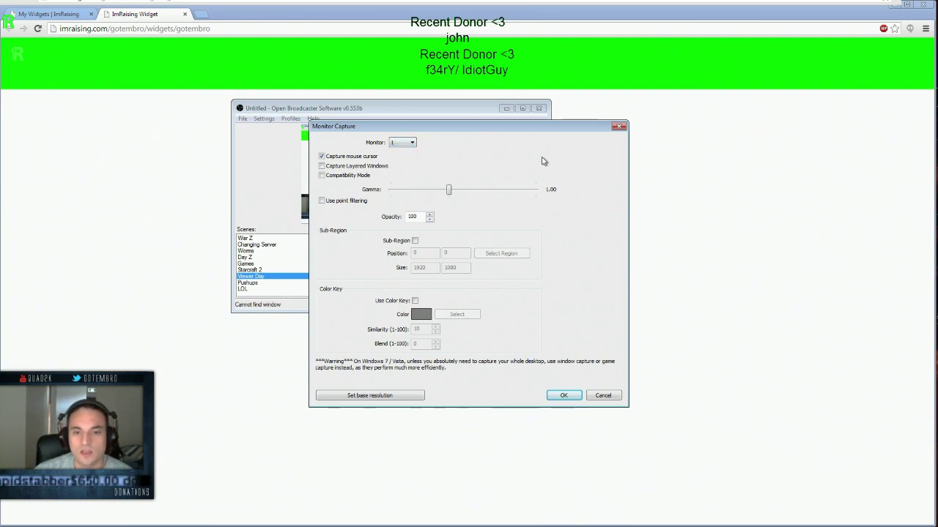
pyautogui.click(414, 241)
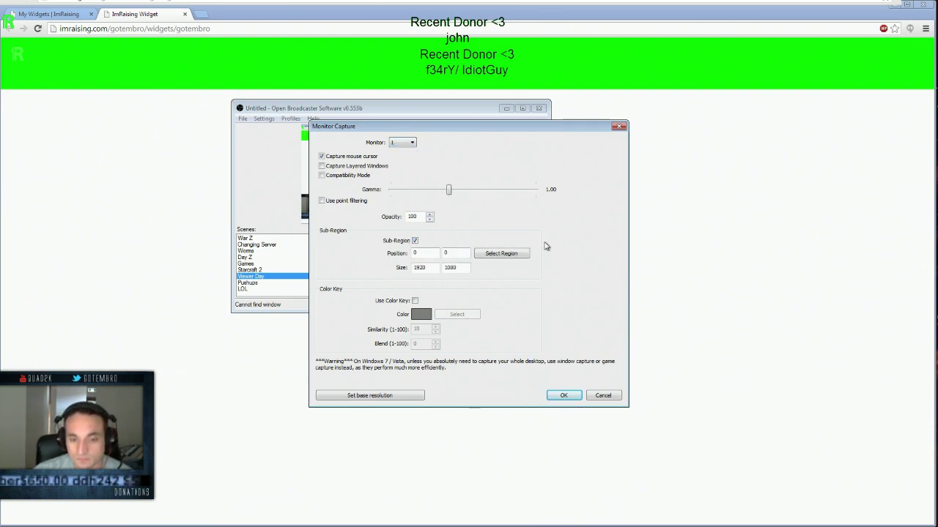
pyautogui.click(501, 253)
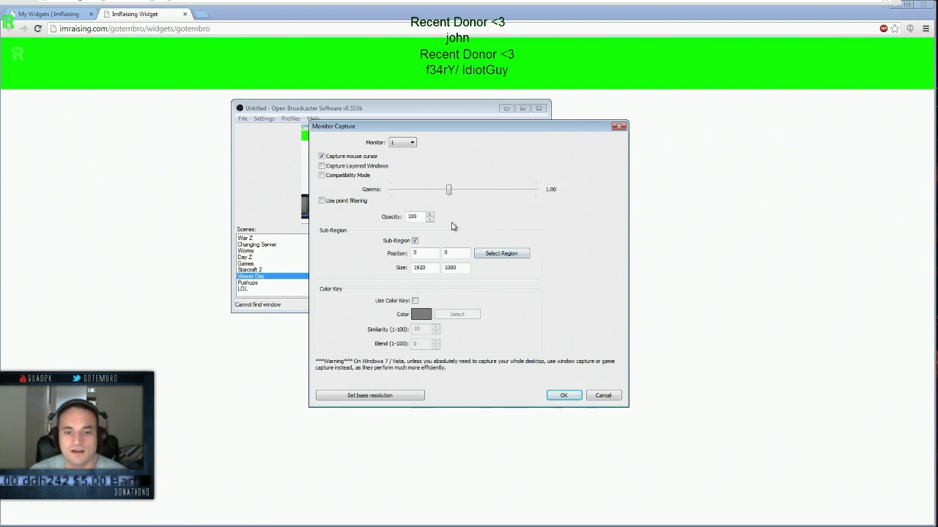
pyautogui.click(508, 255)
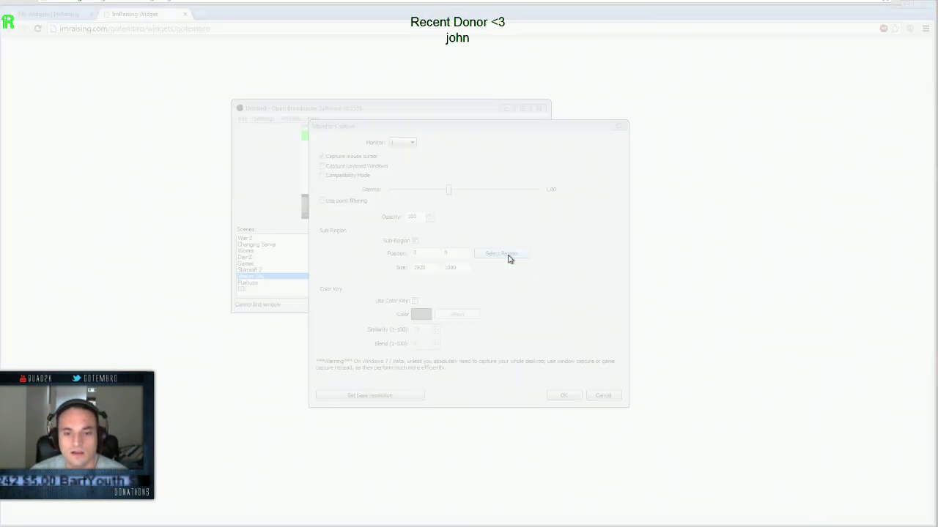
pyautogui.moveTo(15, 15); pyautogui.dragTo(161, 414)
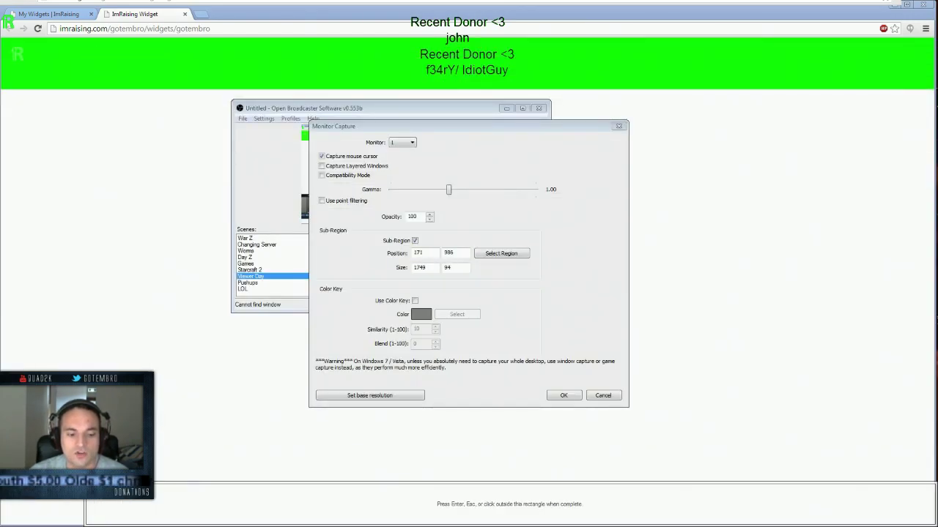
pyautogui.moveTo(85, 506); pyautogui.dragTo(244, 502)
pyautogui.moveTo(388, 496); pyautogui.dragTo(154, 43)
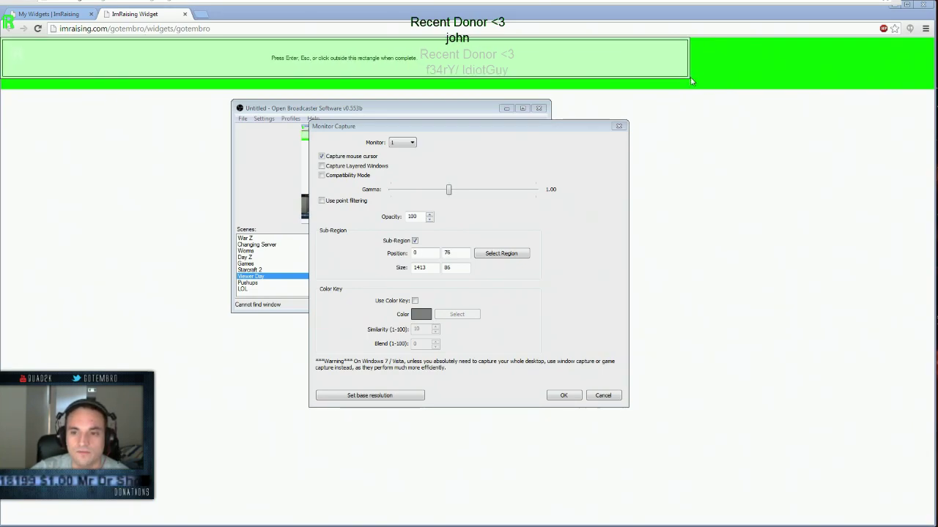
pyautogui.moveTo(688, 75); pyautogui.dragTo(891, 88)
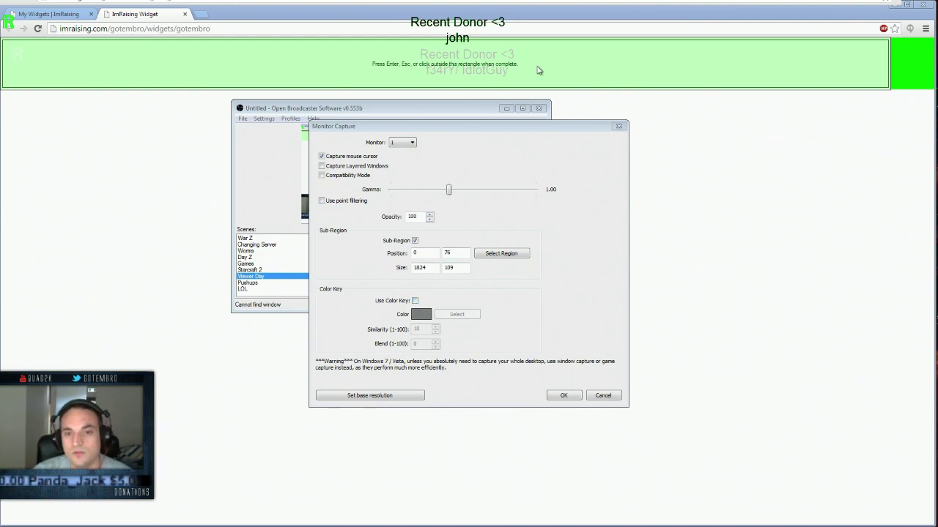
# Set the colour key to pure green (0, 255, 0) and apply the Monitor Capture settings
pyautogui.click(415, 302)
pyautogui.click(415, 300)
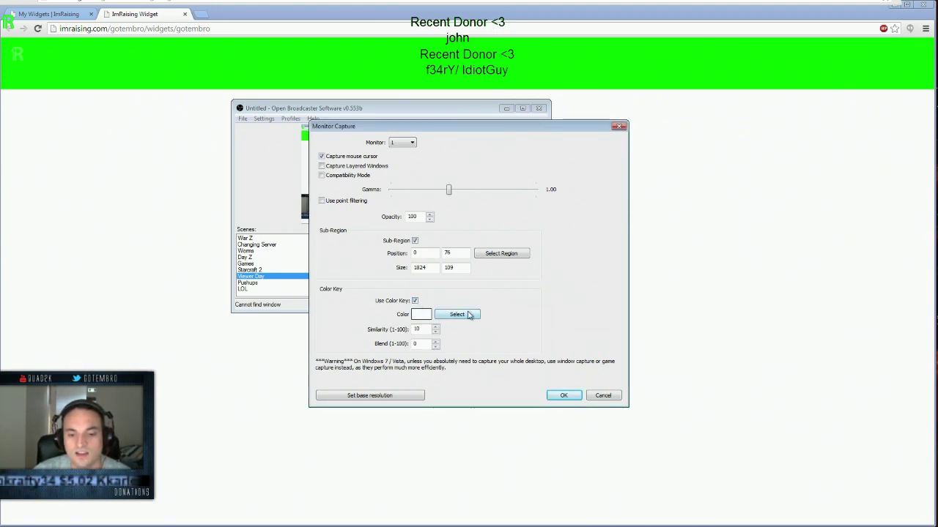
pyautogui.click(471, 315)
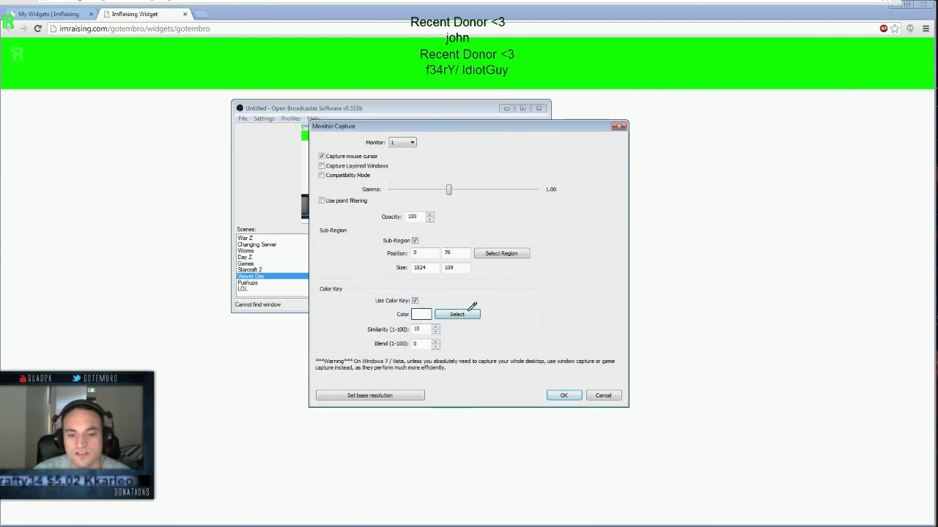
pyautogui.click(424, 312)
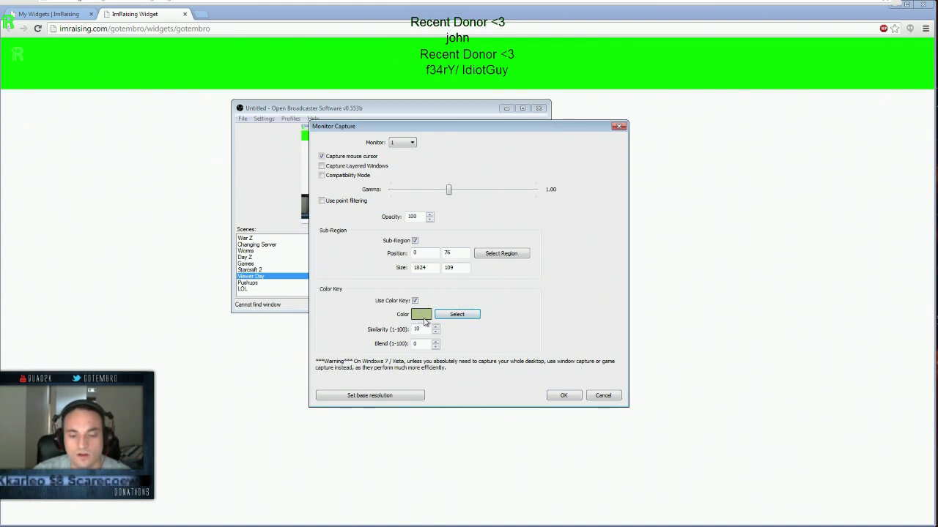
pyautogui.click(420, 315)
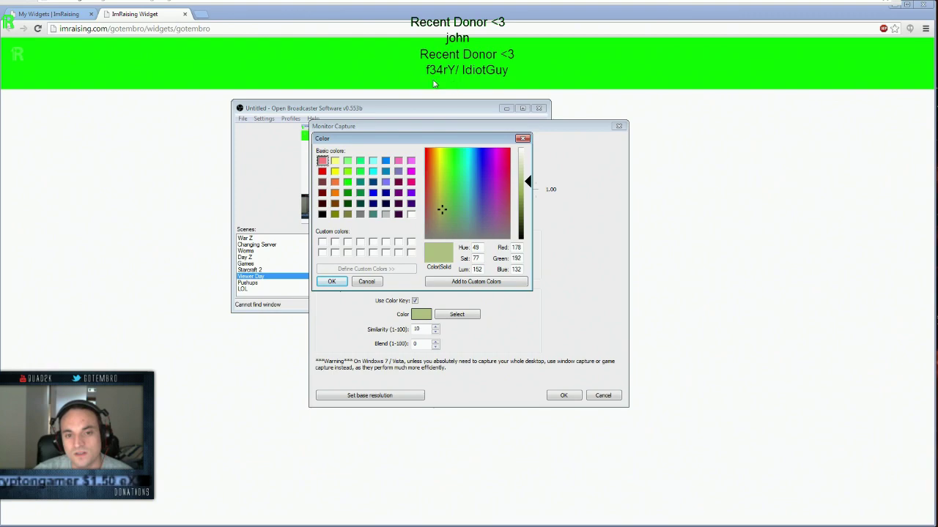
pyautogui.click(348, 182)
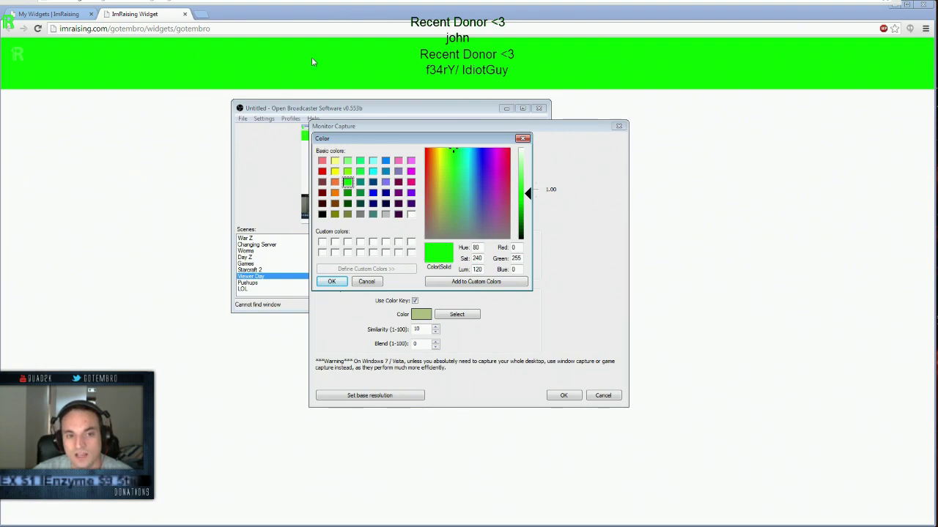
pyautogui.click(331, 281)
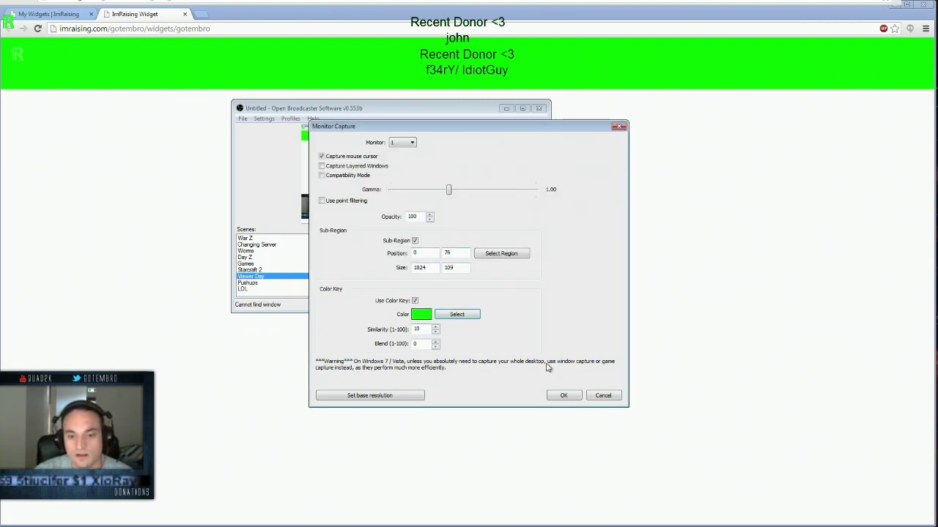
pyautogui.click(564, 396)
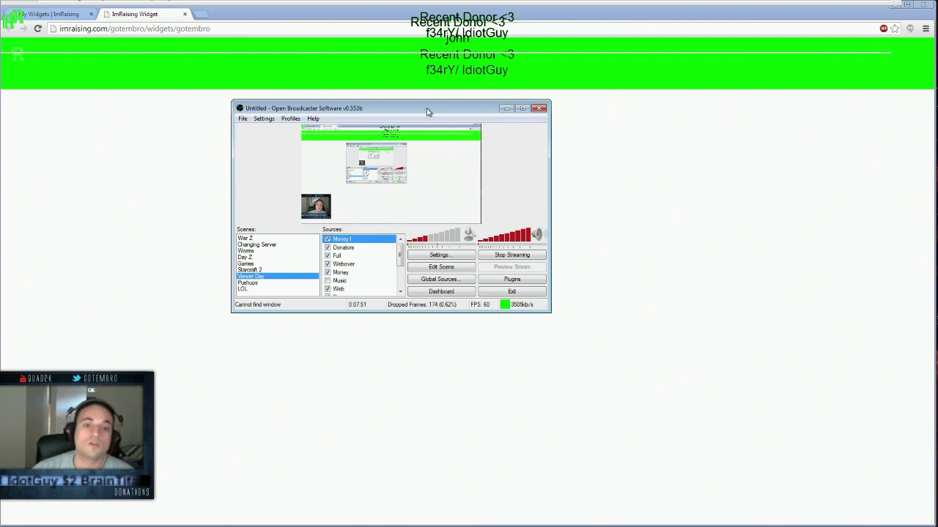
# Park OBS at the lower left and move both Chrome widget windows to the screen top
pyautogui.moveTo(425, 110); pyautogui.dragTo(223, 117)
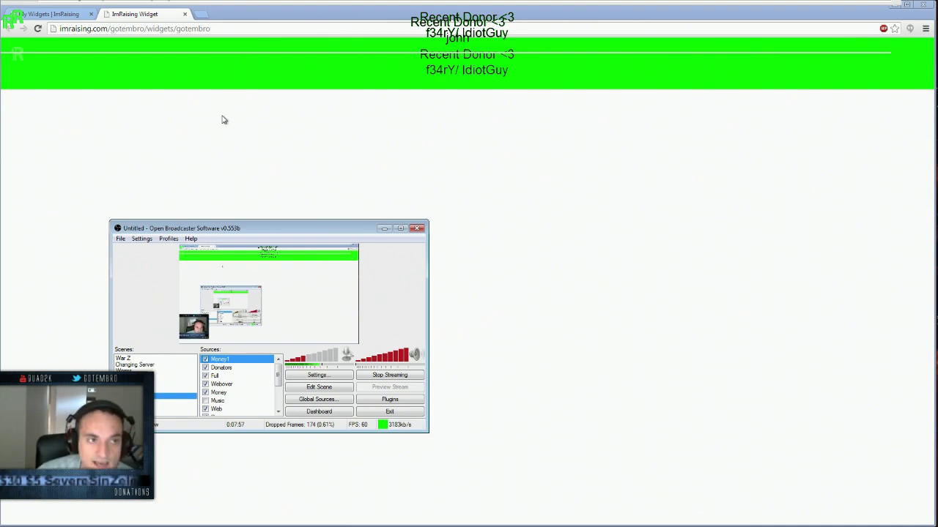
pyautogui.click(286, 119)
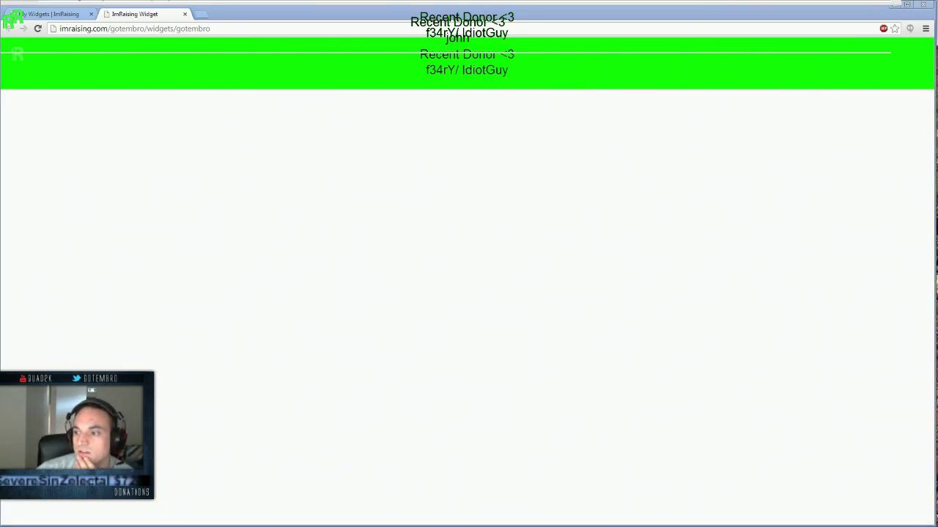
pyautogui.moveTo(750, 38); pyautogui.dragTo(274, 109)
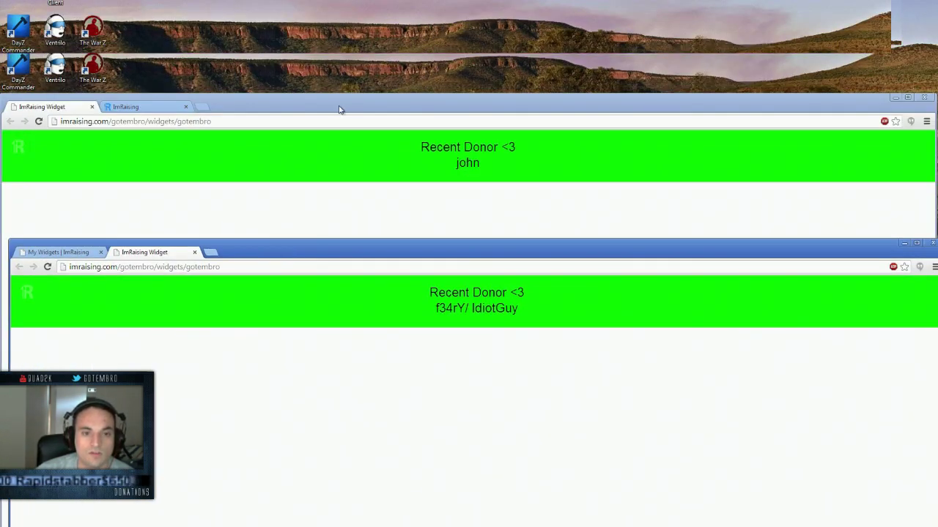
pyautogui.moveTo(342, 109); pyautogui.dragTo(337, 15)
pyautogui.click(351, 525)
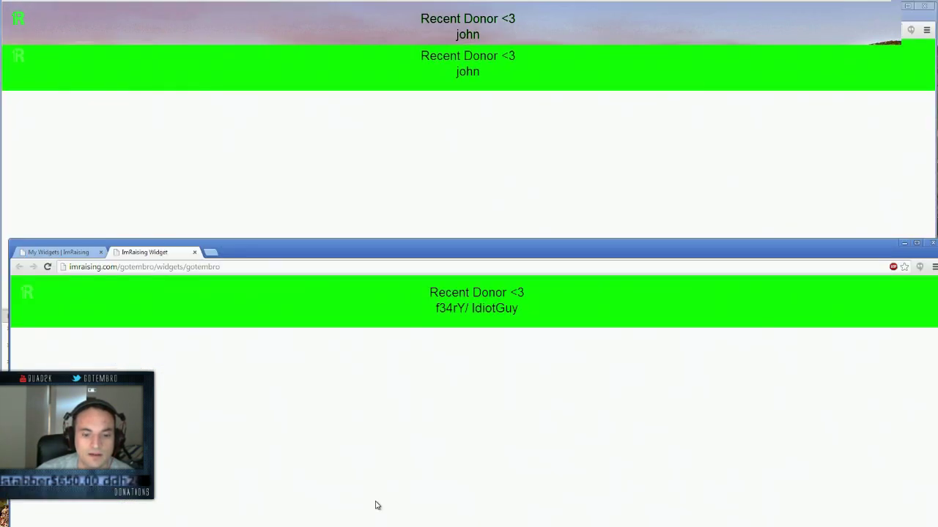
pyautogui.moveTo(355, 257); pyautogui.dragTo(202, 28)
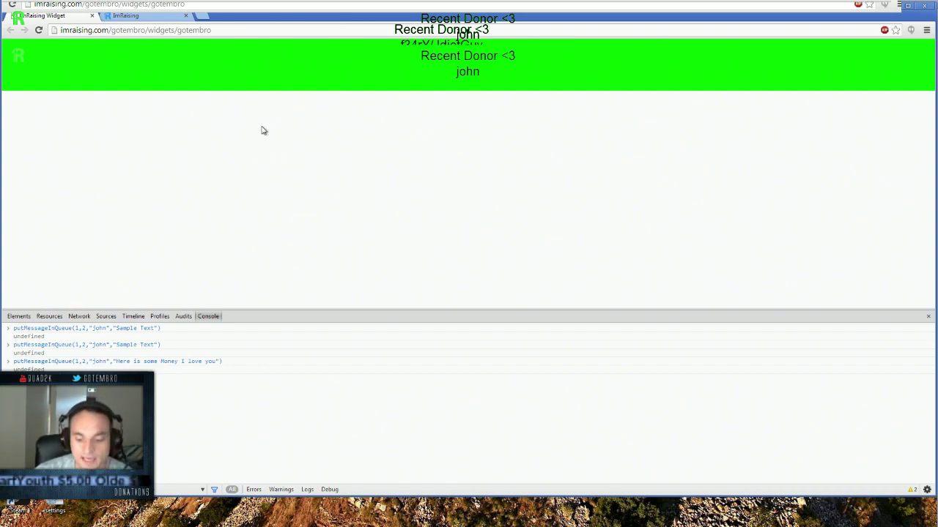
# Rerun the putMessageInQueue test command in the console to trigger a red Sample Text alert, then return to OBS
pyautogui.press('F12')
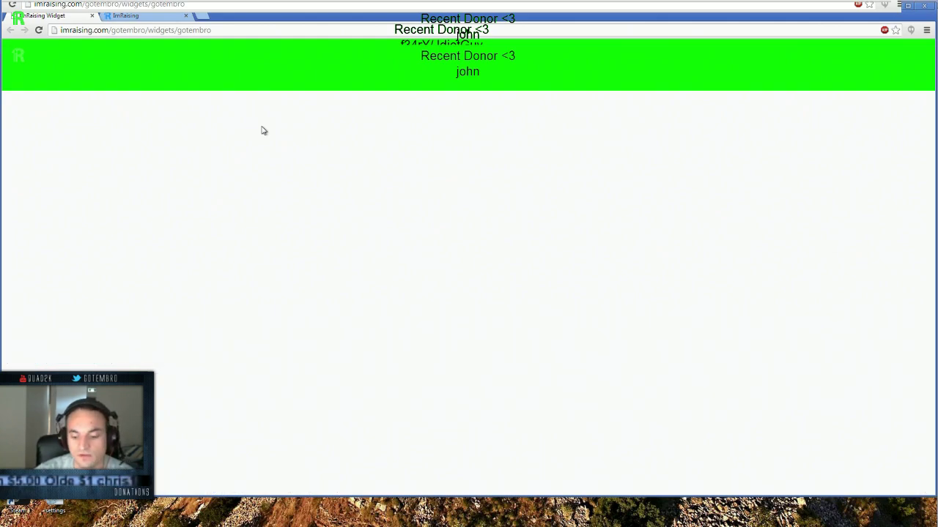
pyautogui.press('F12')
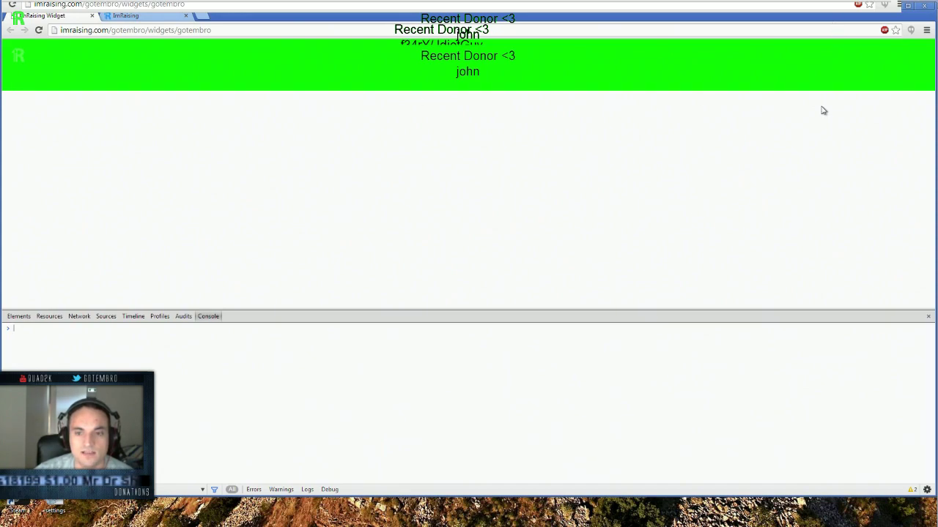
pyautogui.press('Up')
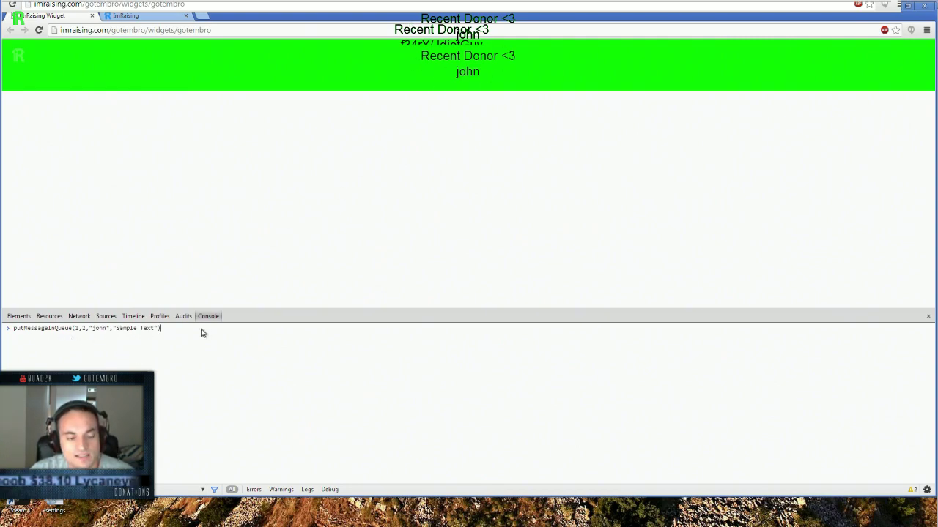
pyautogui.press('Return')
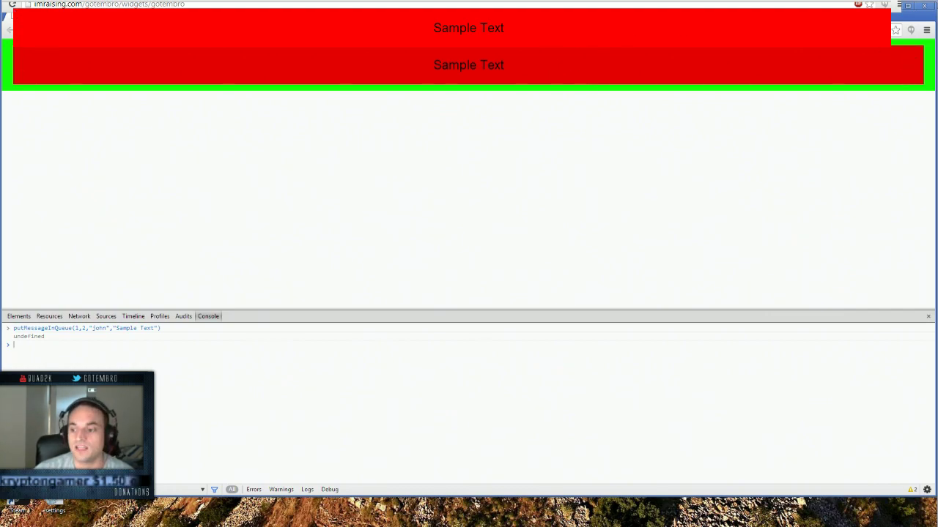
pyautogui.hotkey('alt', 'Tab')
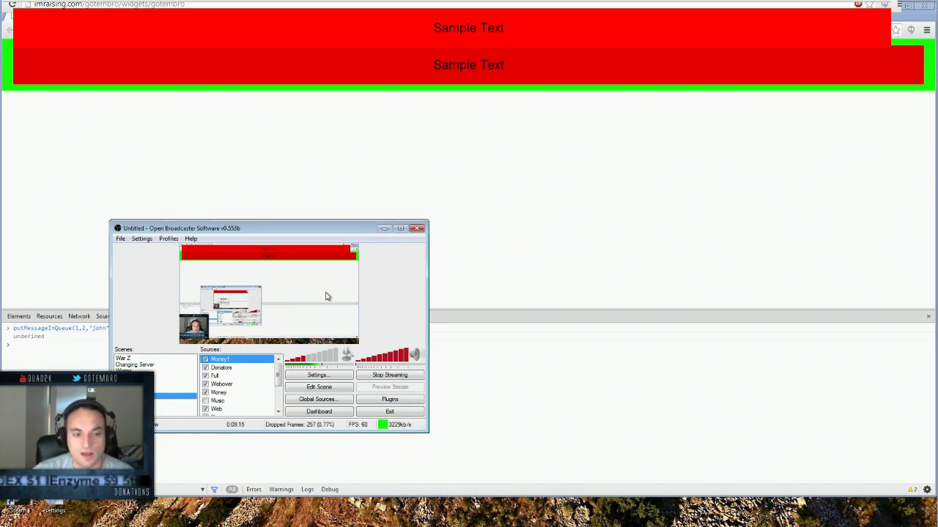
# Move the donor-alert source to the top of the OBS scene, then snap Chrome right
pyautogui.click(317, 387)
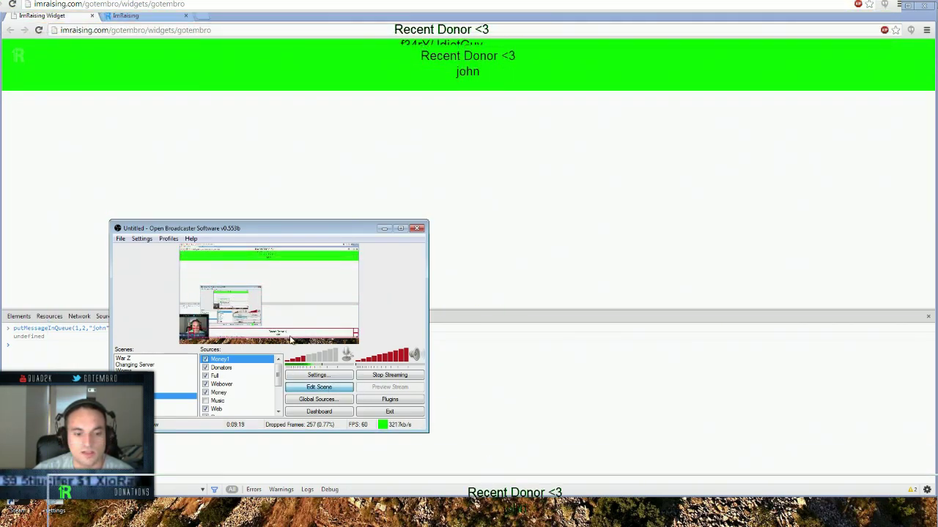
pyautogui.moveTo(290, 345); pyautogui.dragTo(285, 255)
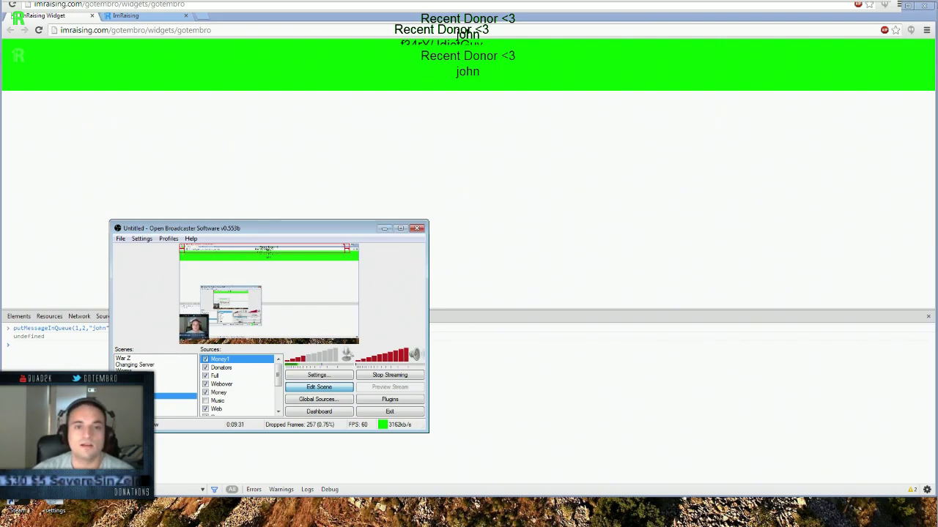
pyautogui.click(383, 230)
pyautogui.press('super+Right')
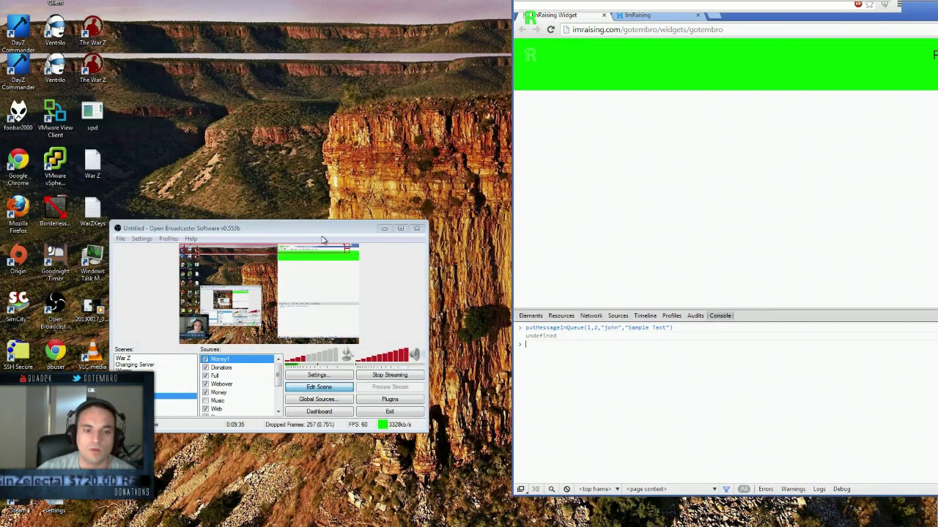
# Nudge the captured browser source in the OBS preview, maximize Chrome, and show its main menu
pyautogui.moveTo(317, 255)
pyautogui.mouseDown()
pyautogui.moveTo(408, 255)
pyautogui.moveTo(315, 253)
pyautogui.mouseUp()
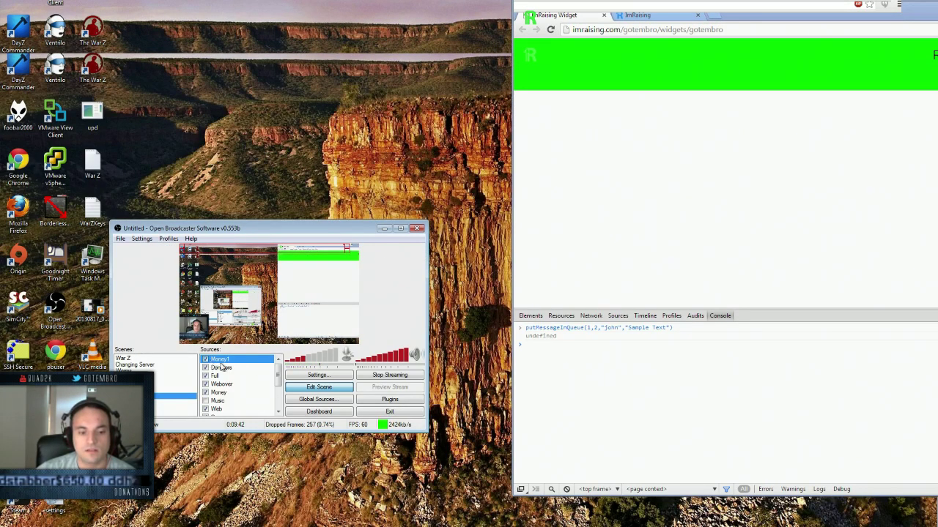
pyautogui.doubleClick(769, 16)
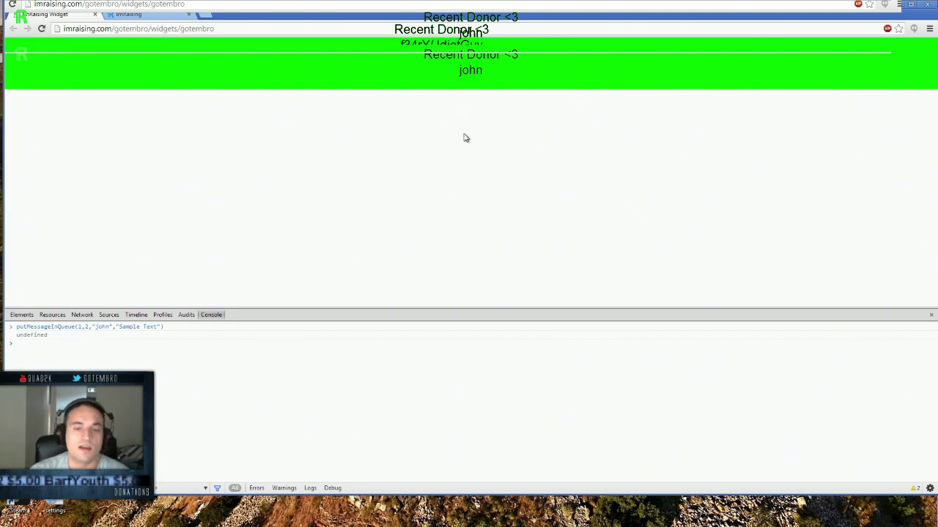
pyautogui.click(929, 29)
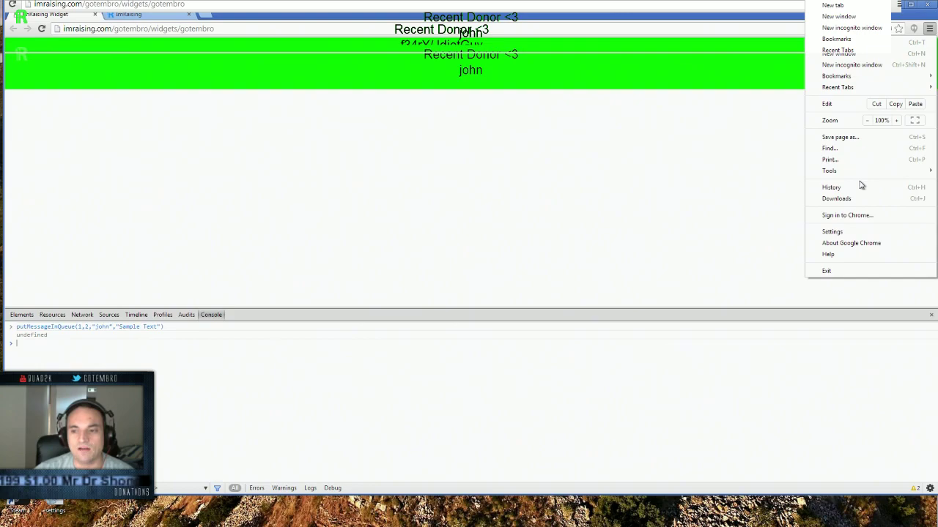
# Open Chrome's Extensions page through Settings, then return to the ImRaising widget tab
pyautogui.click(868, 232)
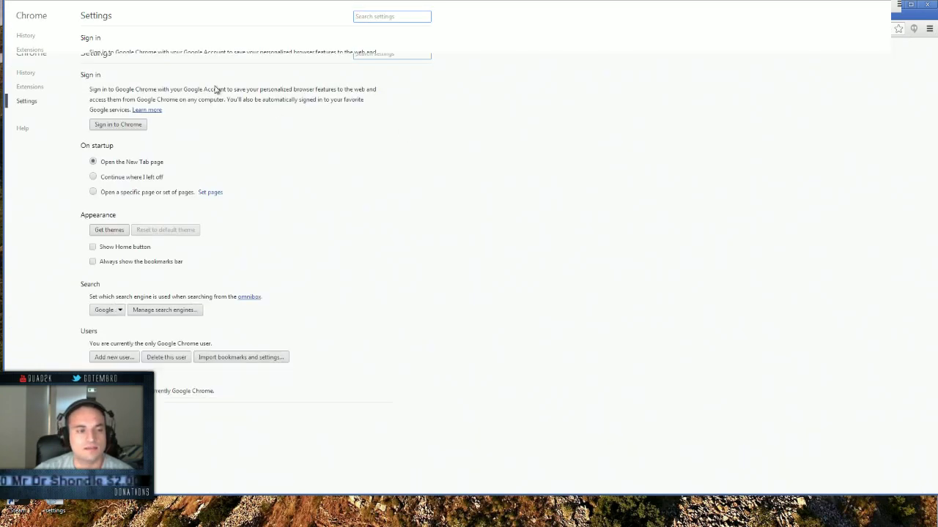
pyautogui.click(32, 89)
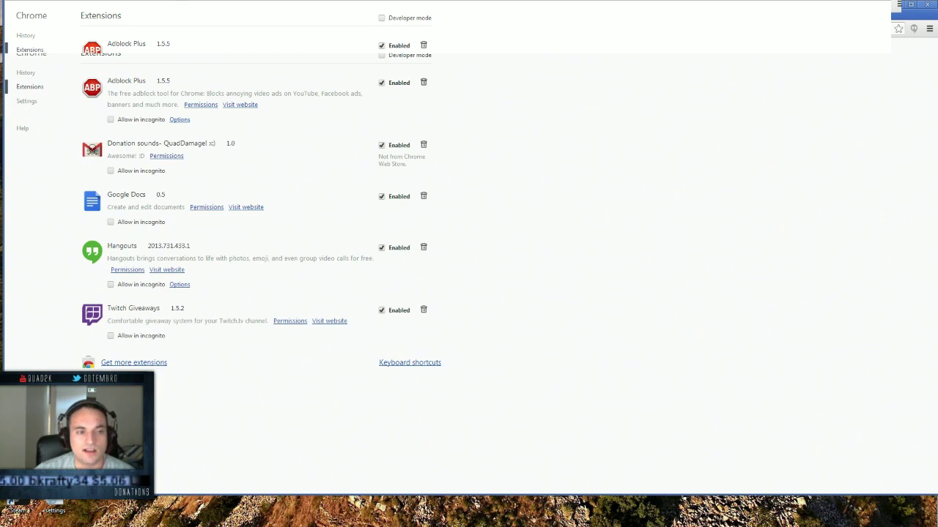
pyautogui.hotkey('ctrl', 'Tab')
pyautogui.hotkey('ctrl', 'Tab')
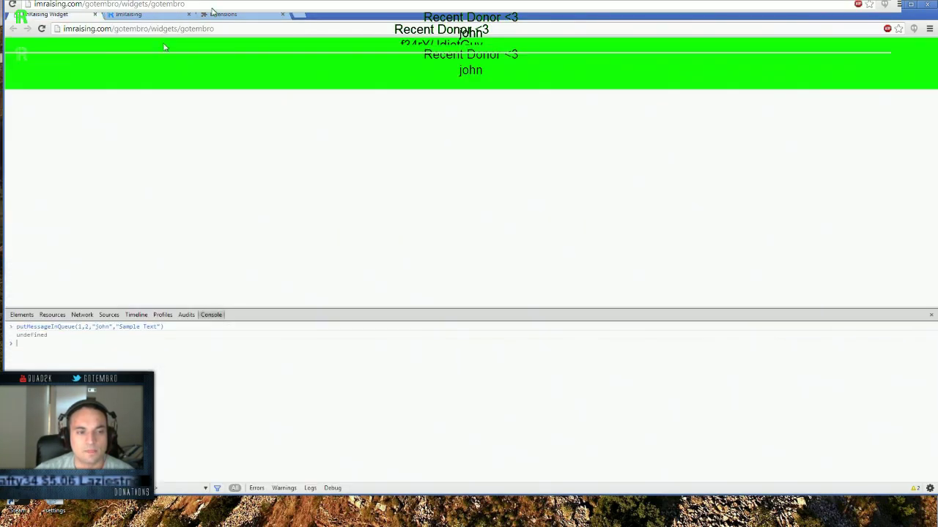
pyautogui.hotkey('ctrl', 'Tab')
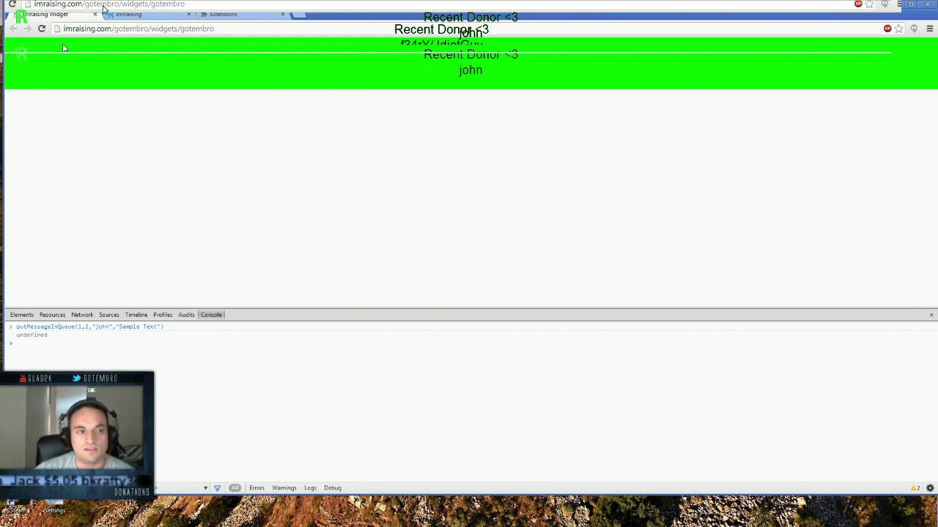
pyautogui.click(238, 30)
pyautogui.click(257, 31)
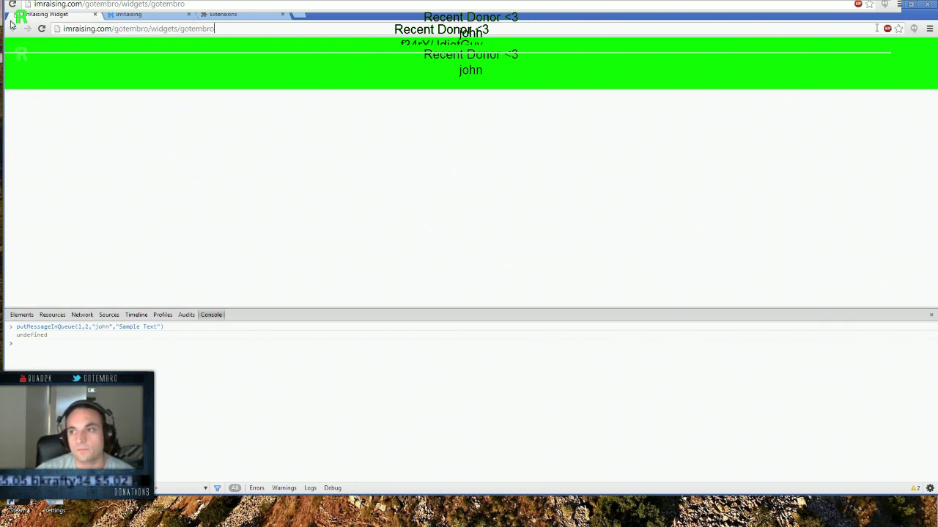